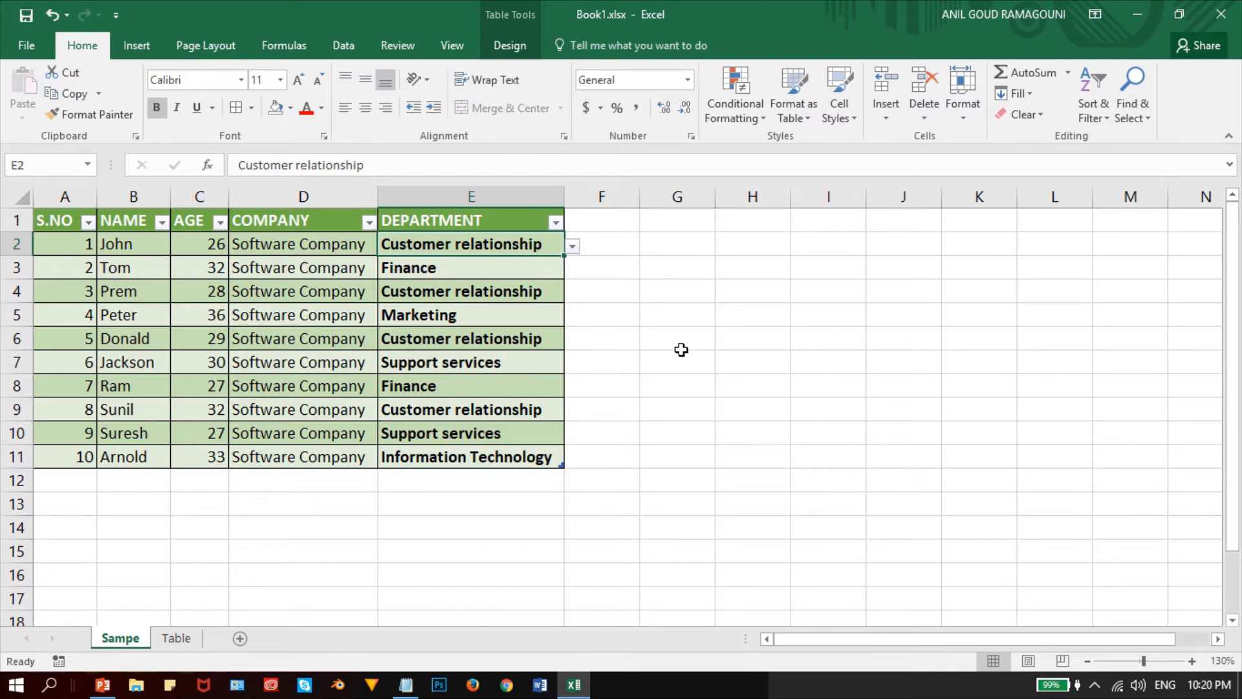
Examine the list of department options offered in cell E2 of the sample table
scroll(682, 350, "up", 4, "ctrl")
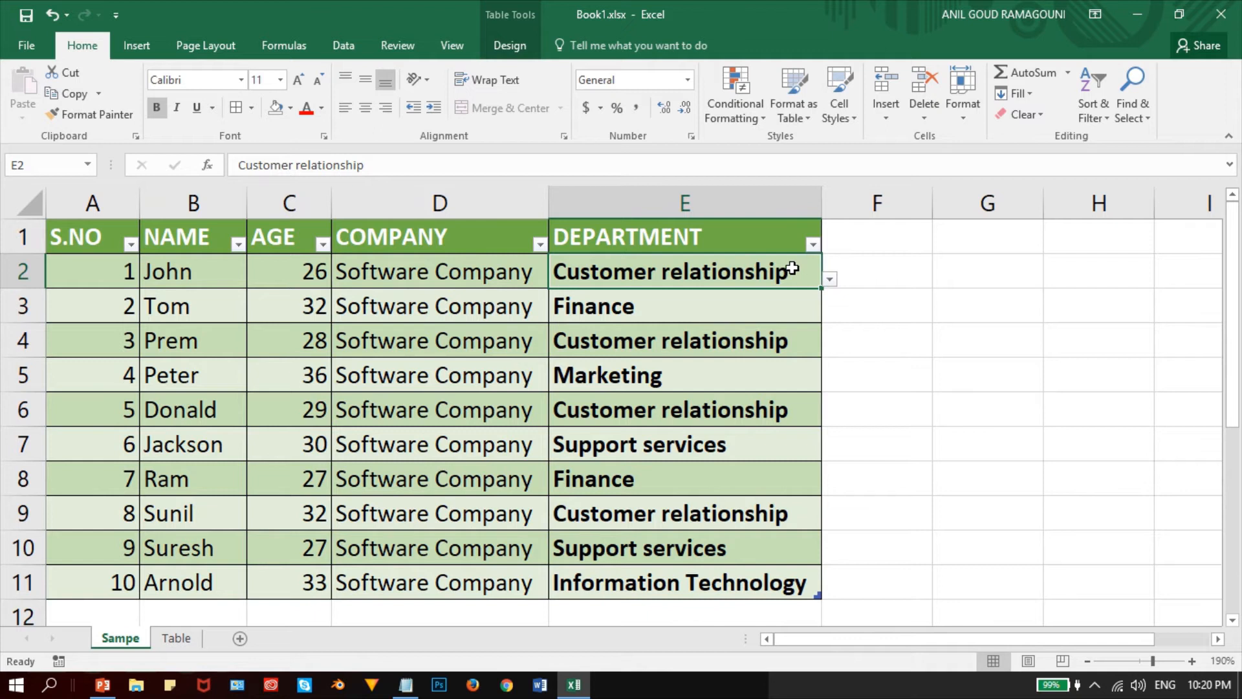
left_click(828, 279)
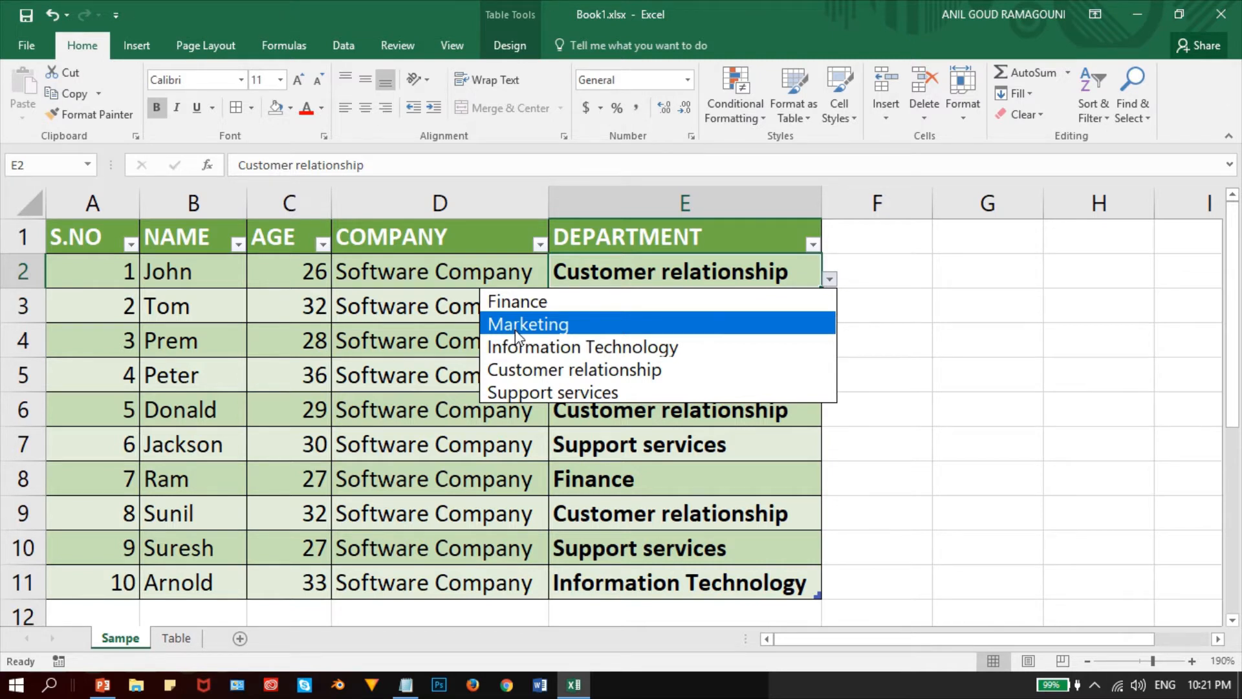
key("Escape")
left_click(750, 309)
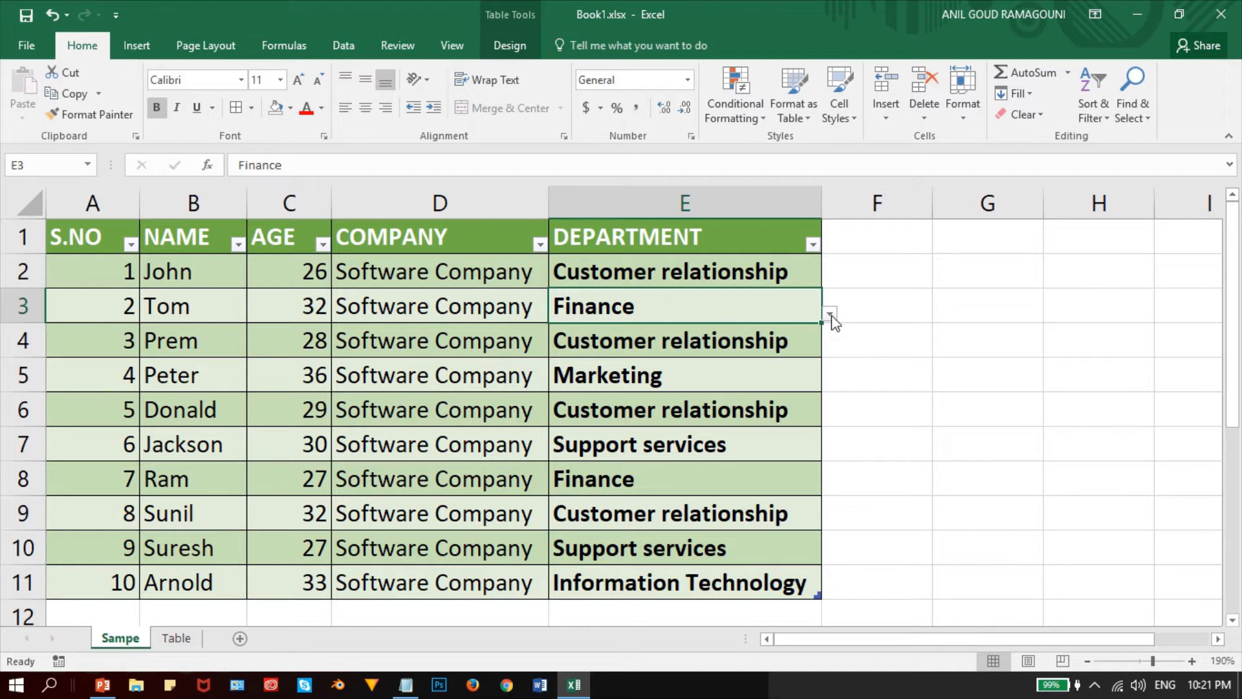
left_click(862, 331)
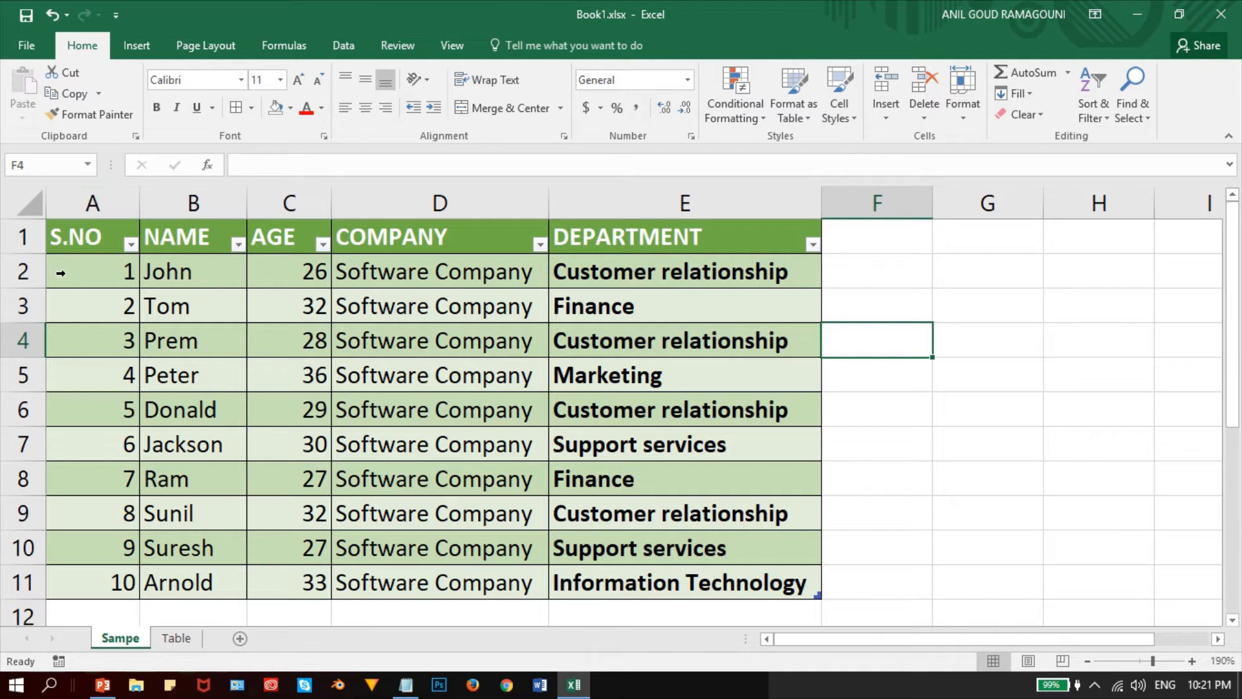
Review the rows and columns of the sample table, from S.NO through DEPARTMENT
left_click_drag(22, 271, 6, 573)
left_click(106, 201)
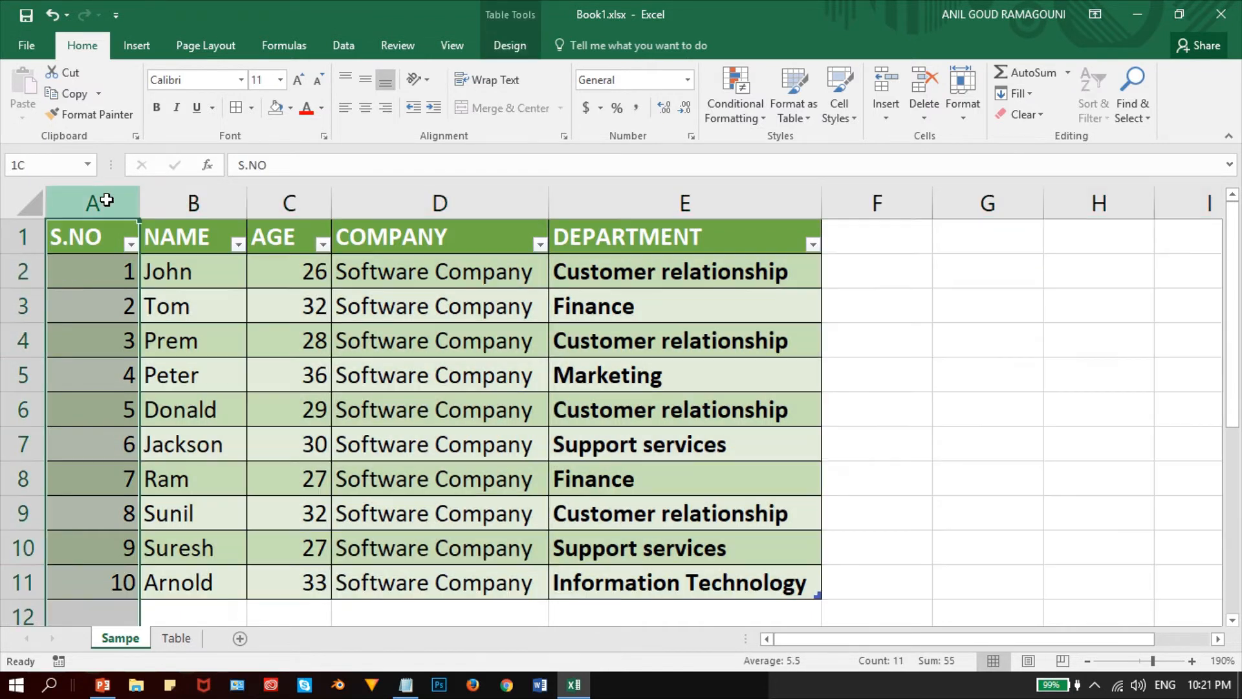
left_click(194, 192)
left_click(304, 191)
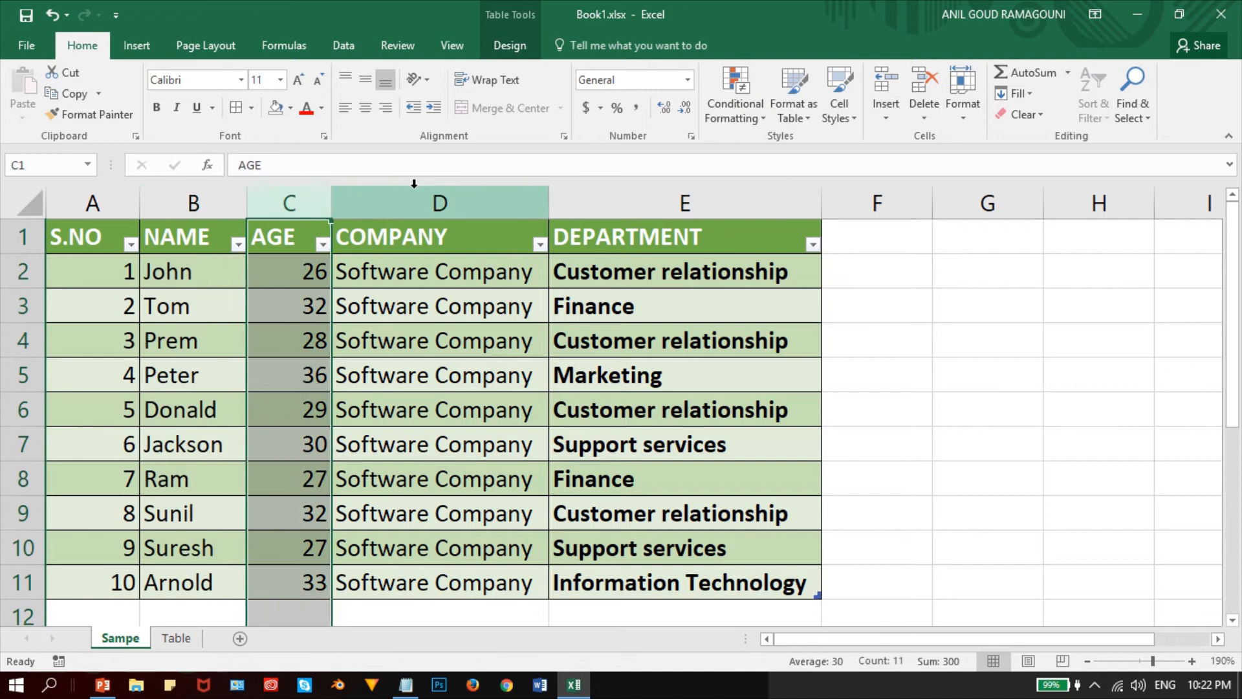
left_click(453, 192)
left_click(649, 197)
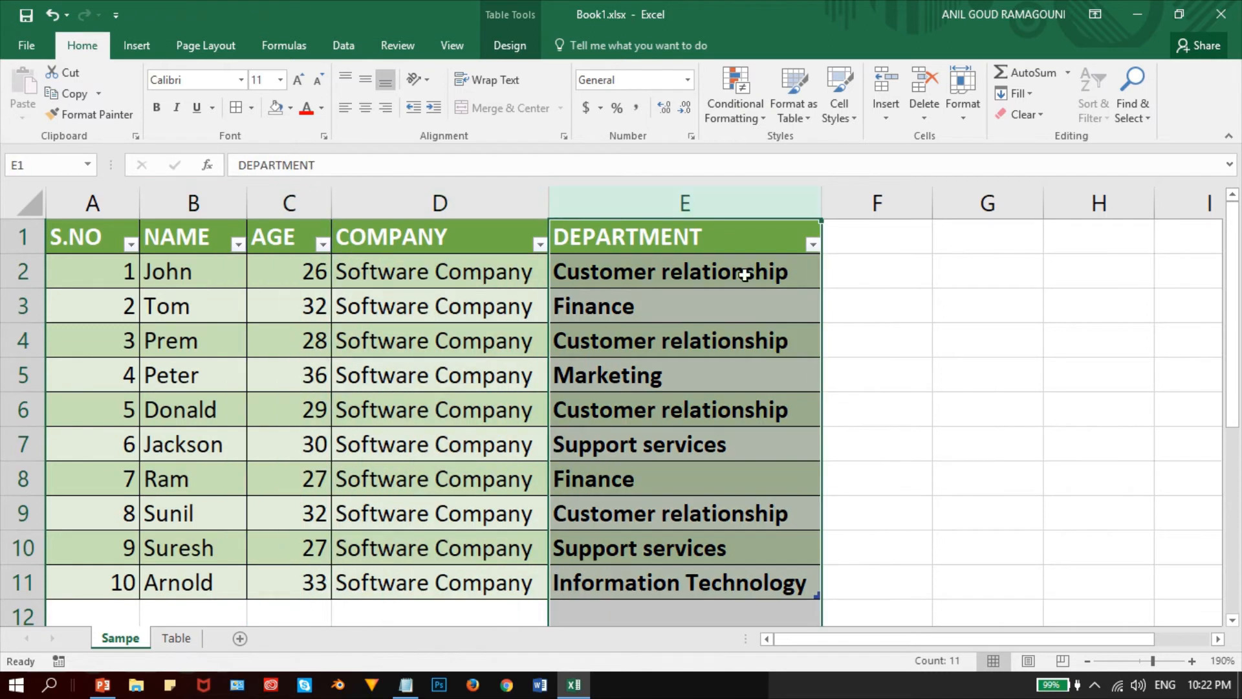
left_click(849, 398)
left_click_drag(86, 282, 722, 584)
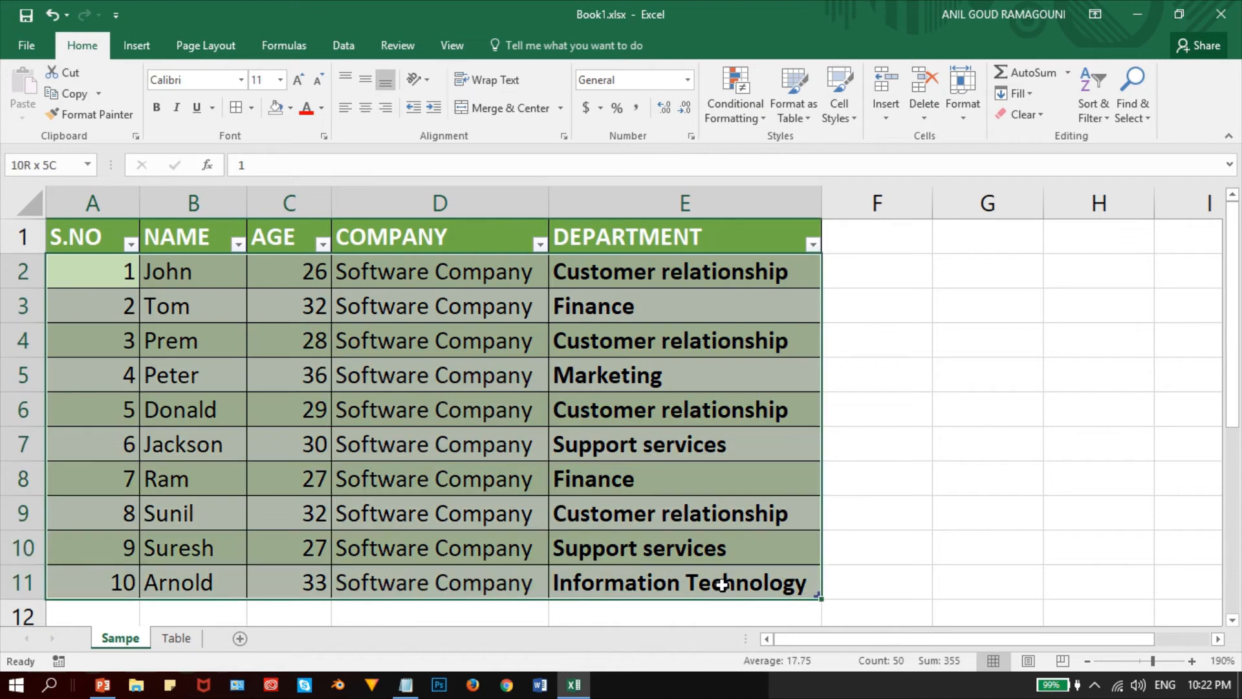
left_click(703, 472)
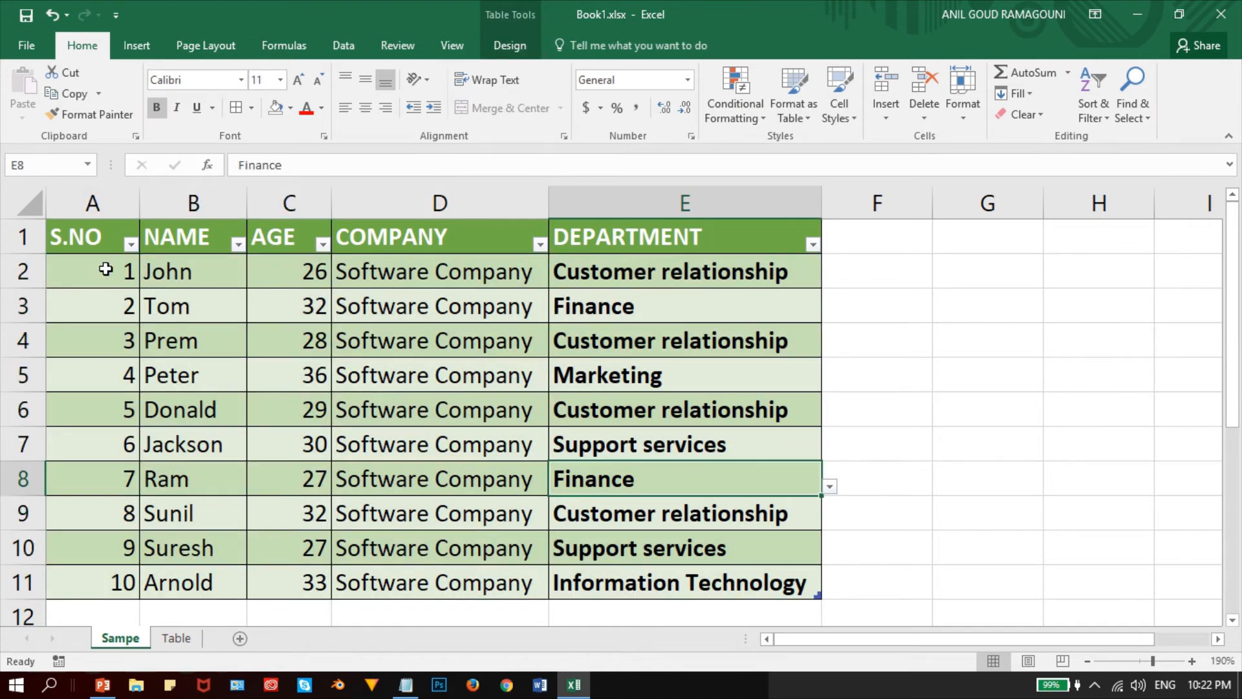
left_click_drag(107, 269, 292, 304)
left_click(445, 329)
left_click(457, 275)
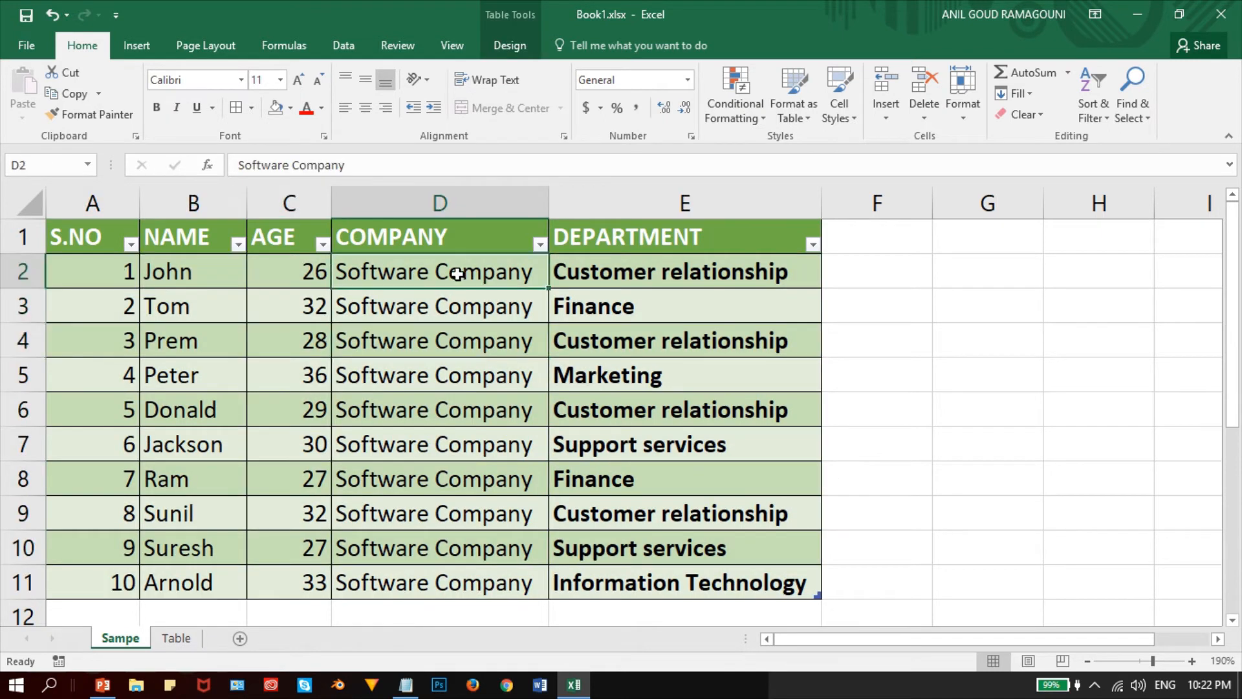
left_click(642, 274)
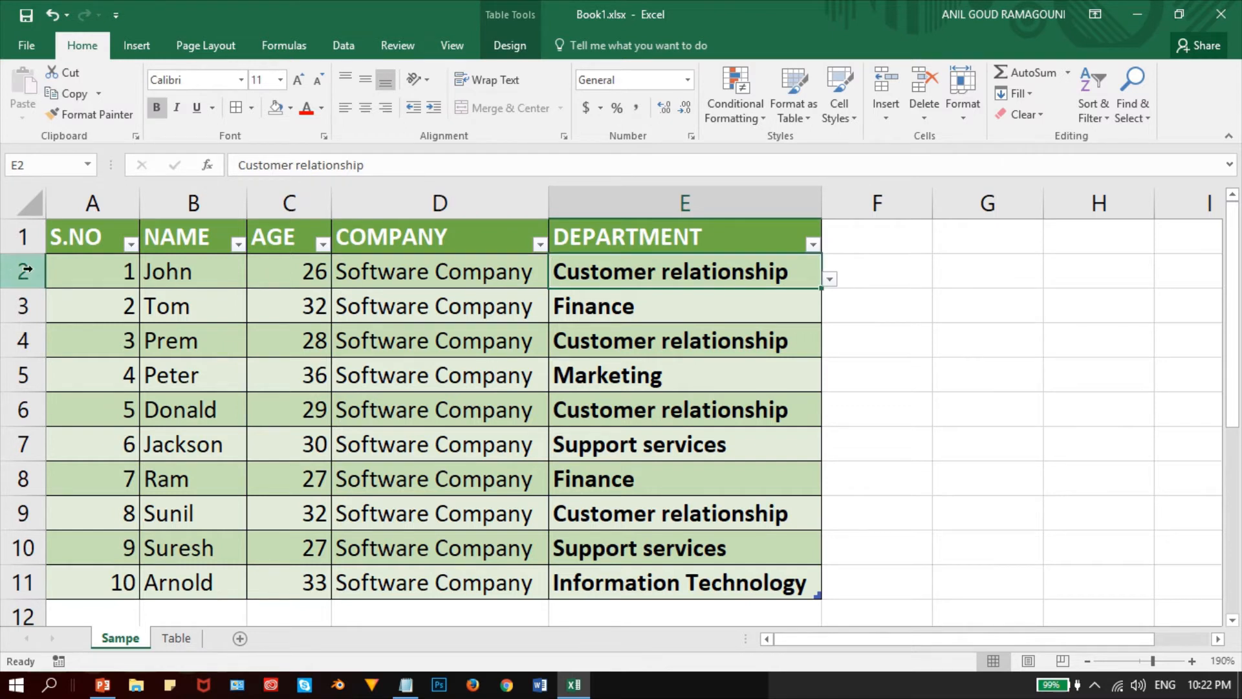
Examine the name, age, company and department entries of the first two employee records
left_click(161, 274)
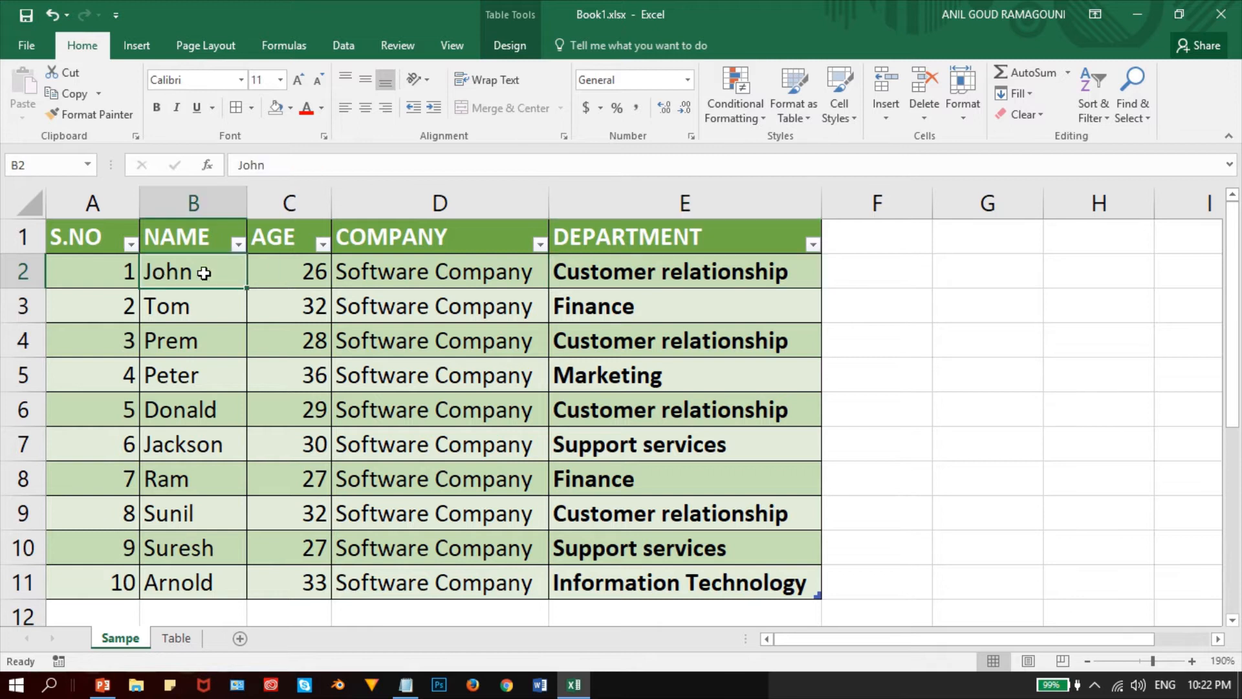
left_click(311, 277)
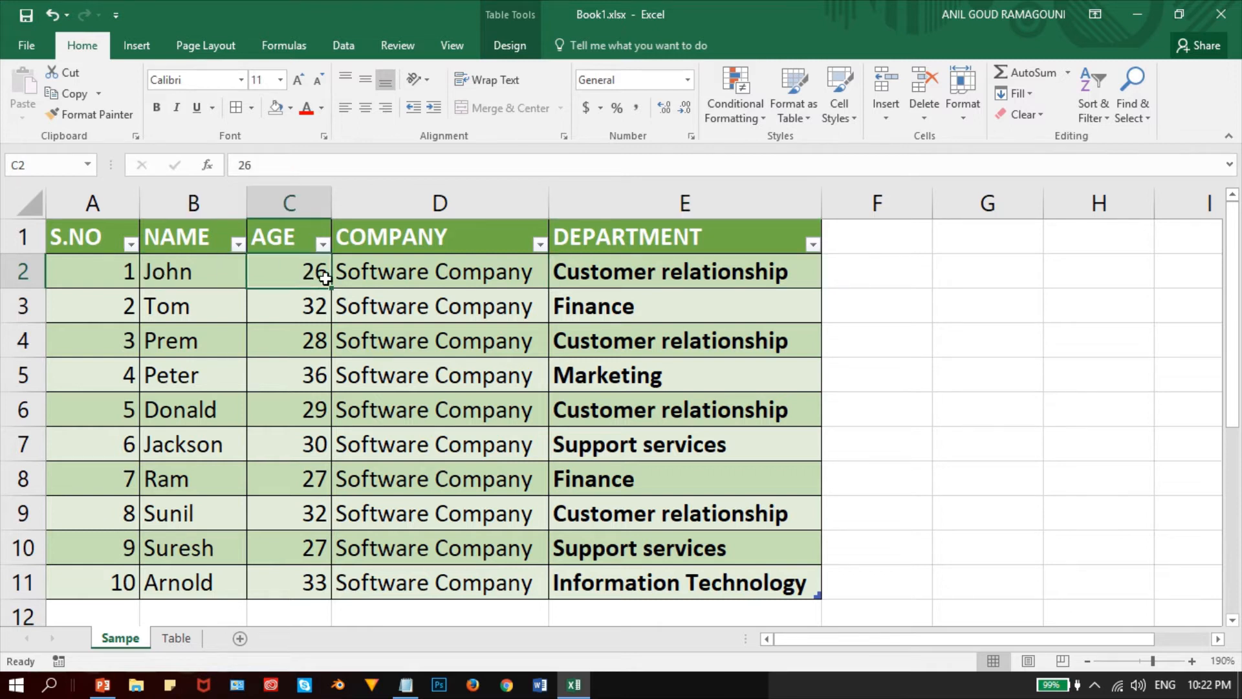
left_click(437, 273)
left_click(435, 203)
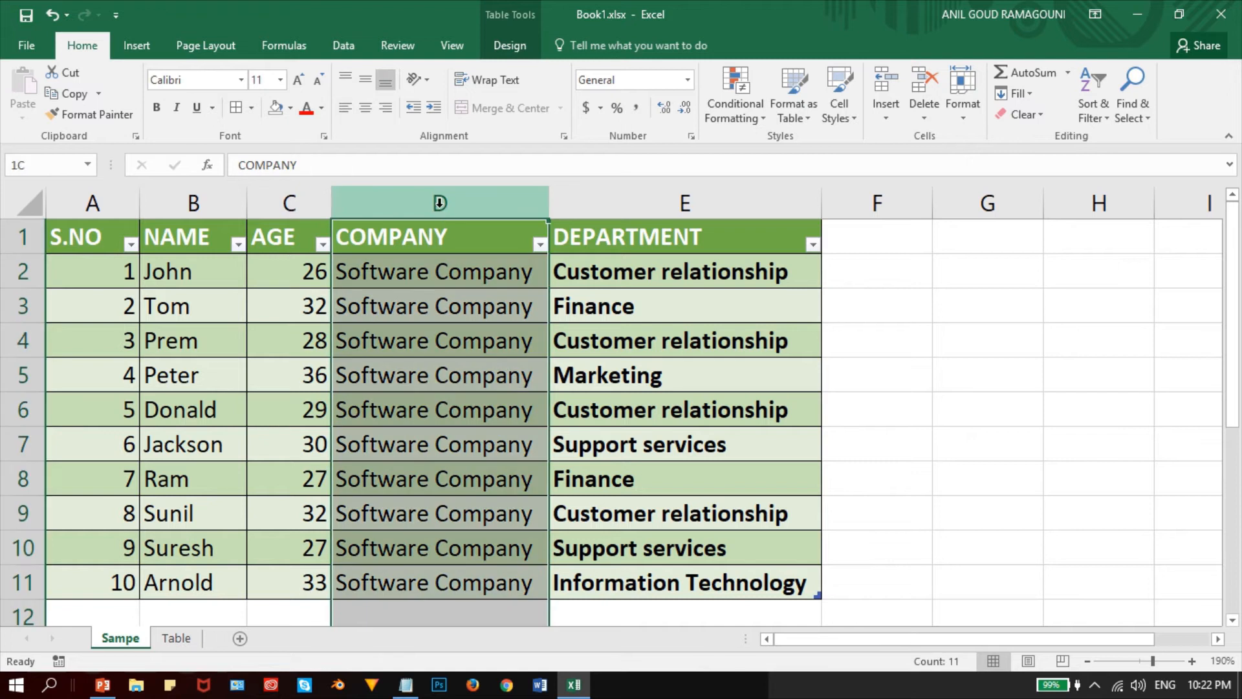
left_click(435, 356)
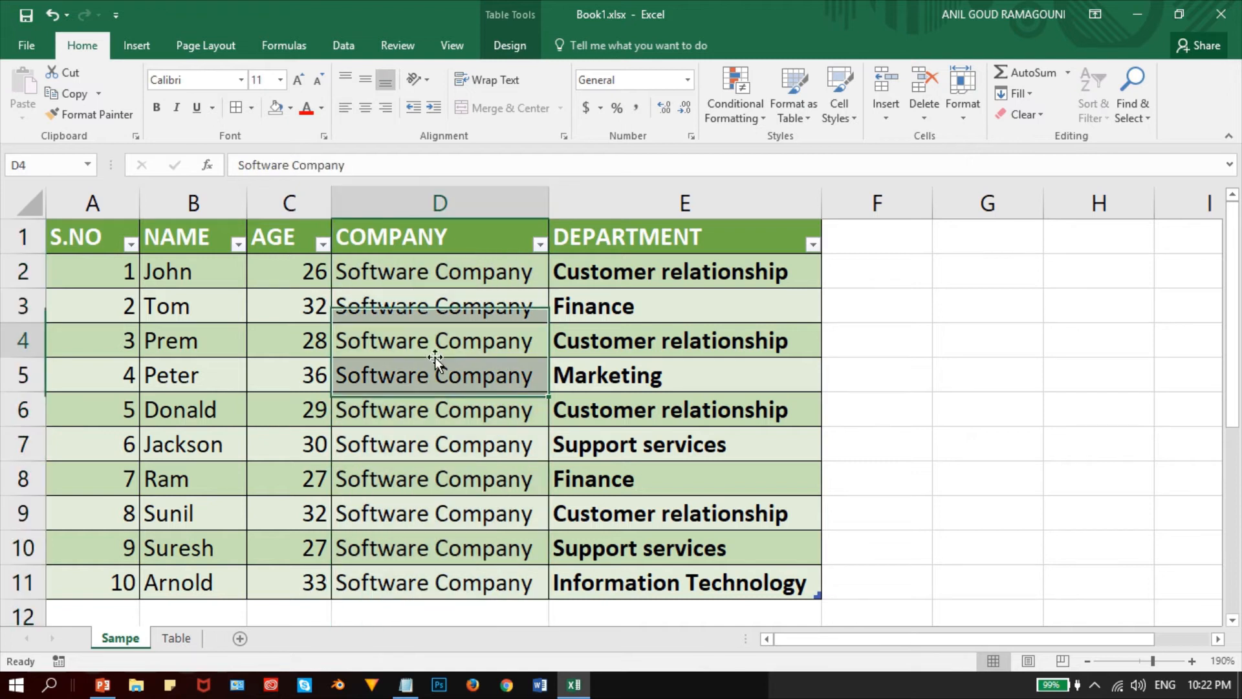
left_click(416, 277)
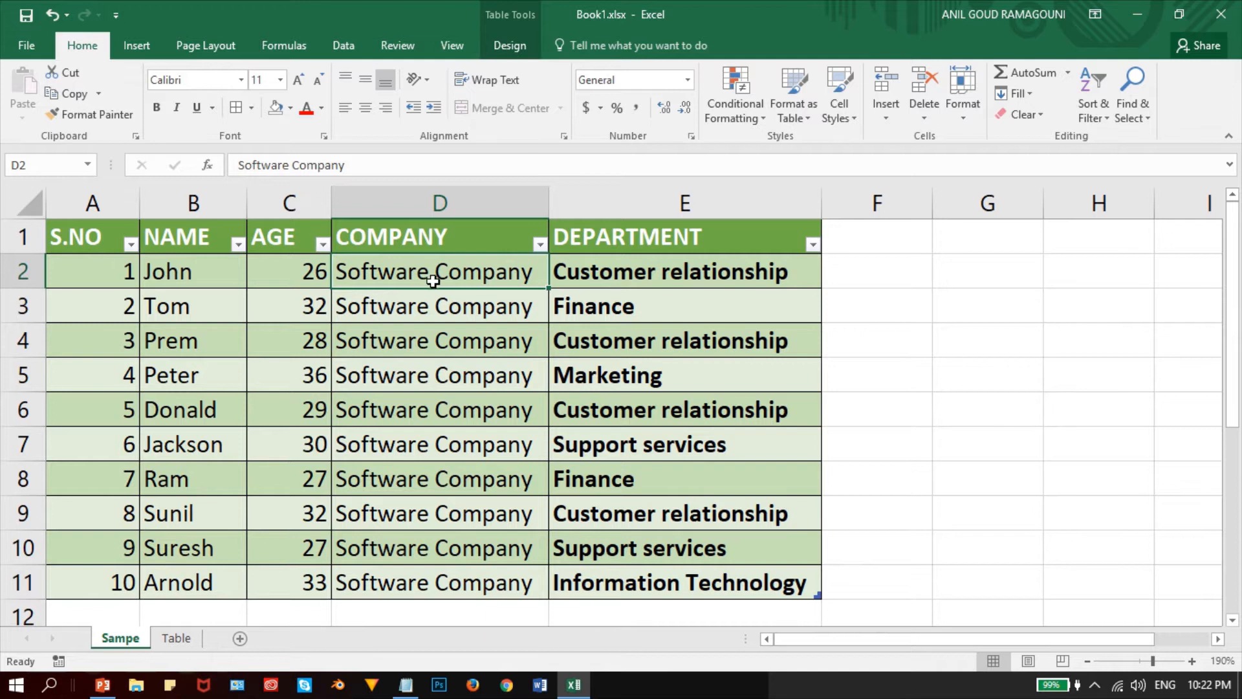
left_click(647, 273)
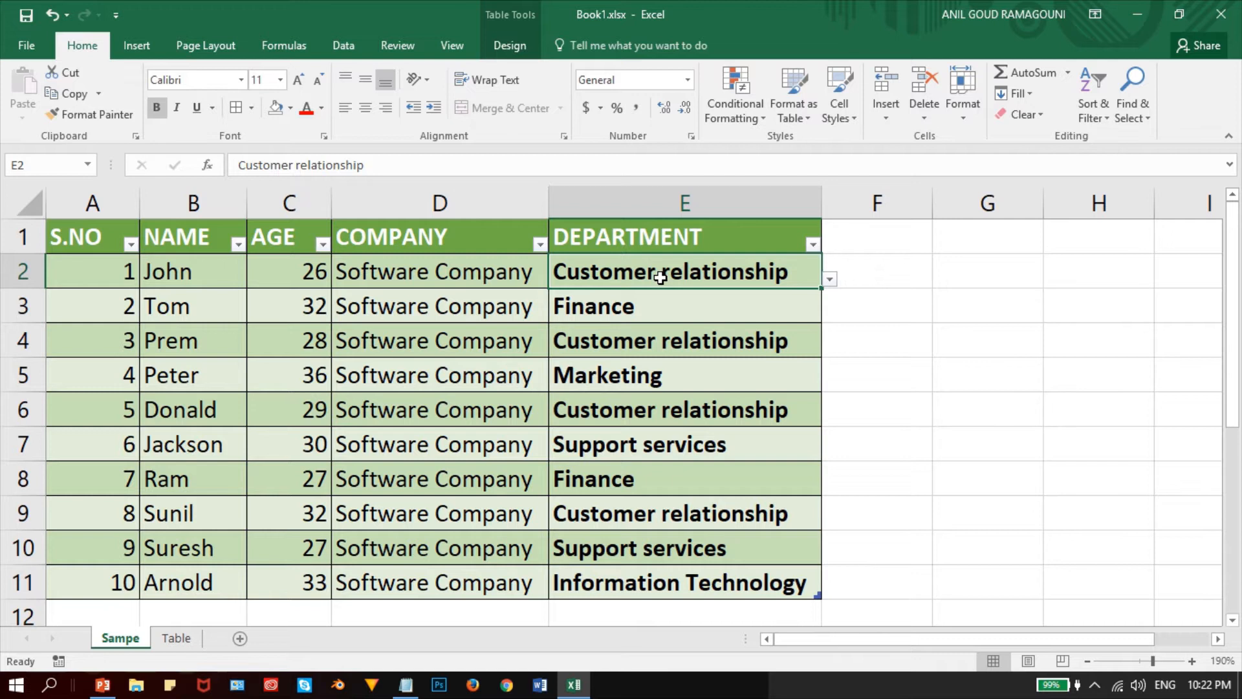
left_click(172, 271)
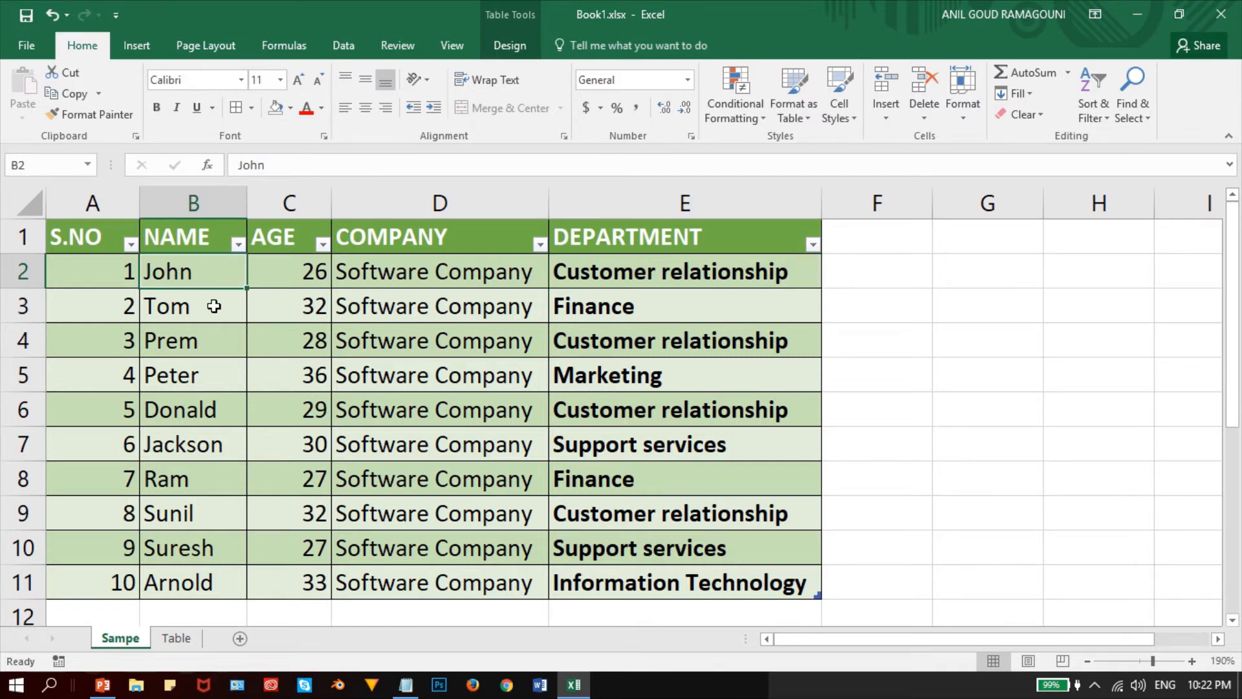
left_click(157, 314)
left_click(634, 303)
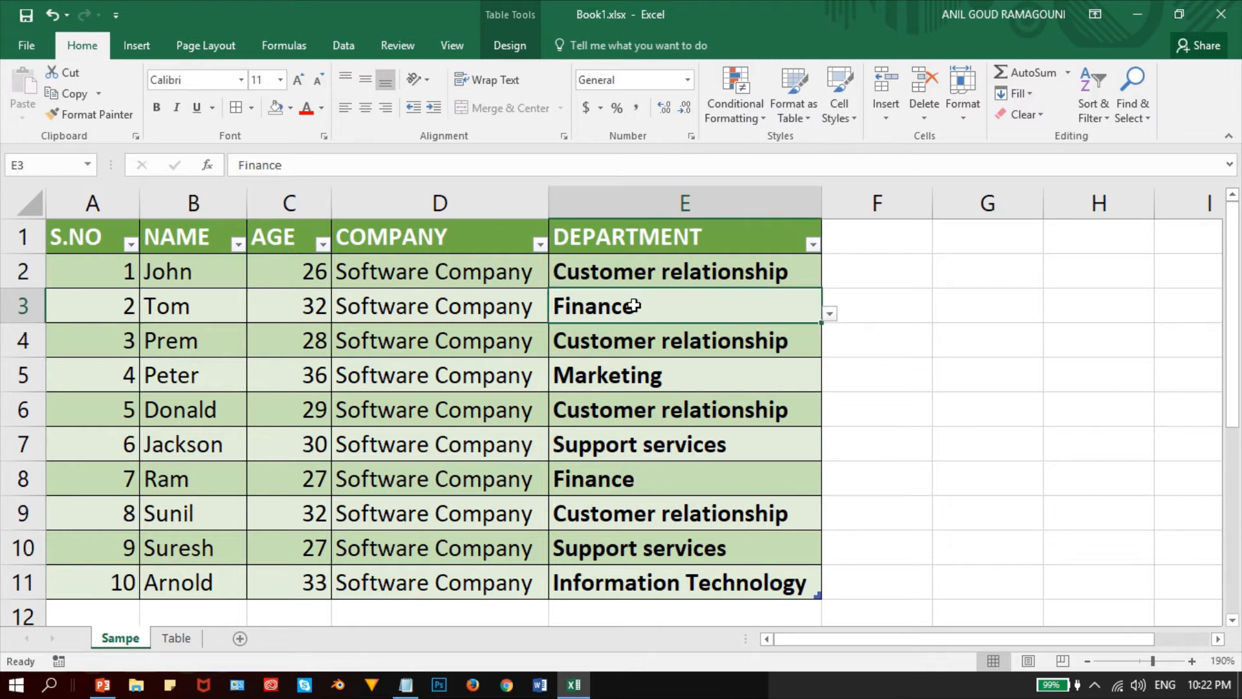
left_click(678, 272)
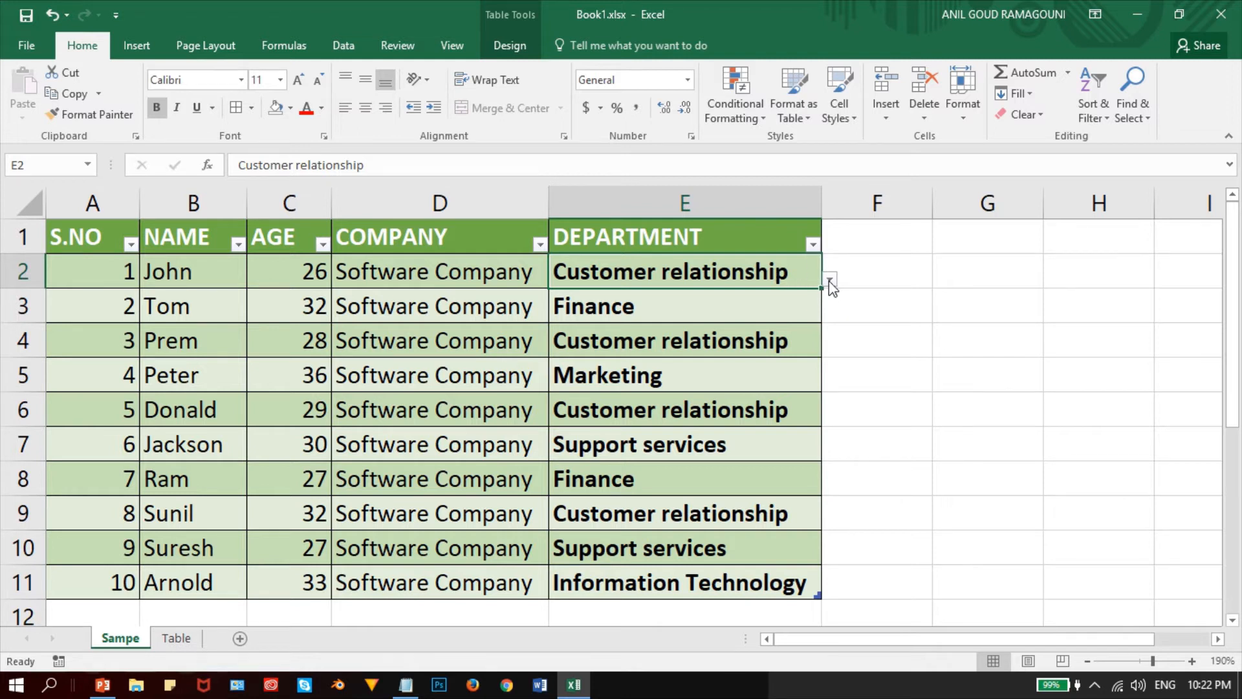
Switch to Notepad and copy the whole department list, from Finance through Support services
key("alt+Tab")
left_click_drag(208, 161, 4, 51)
left_click(200, 259)
left_click_drag(213, 165, 5, 46)
left_click(163, 235)
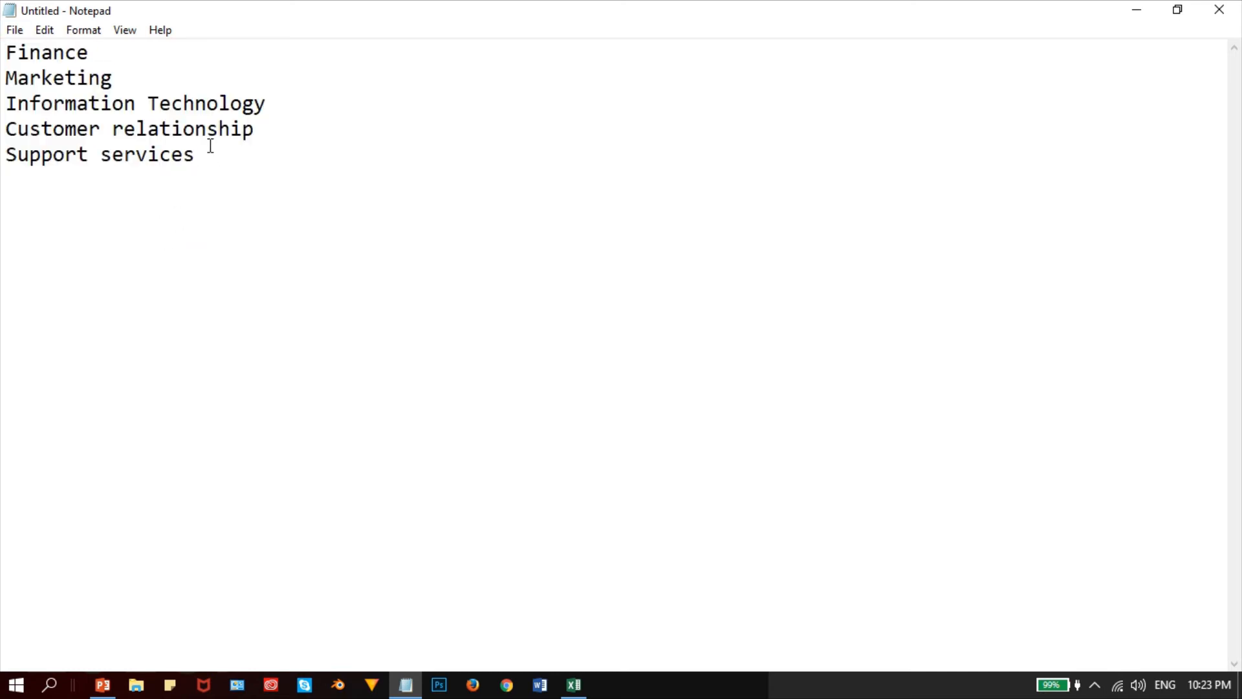
left_click_drag(210, 146, 4, 49)
left_click(221, 183)
left_click_drag(209, 152, 3, 32)
left_click(254, 176)
left_click_drag(208, 163, 4, 49)
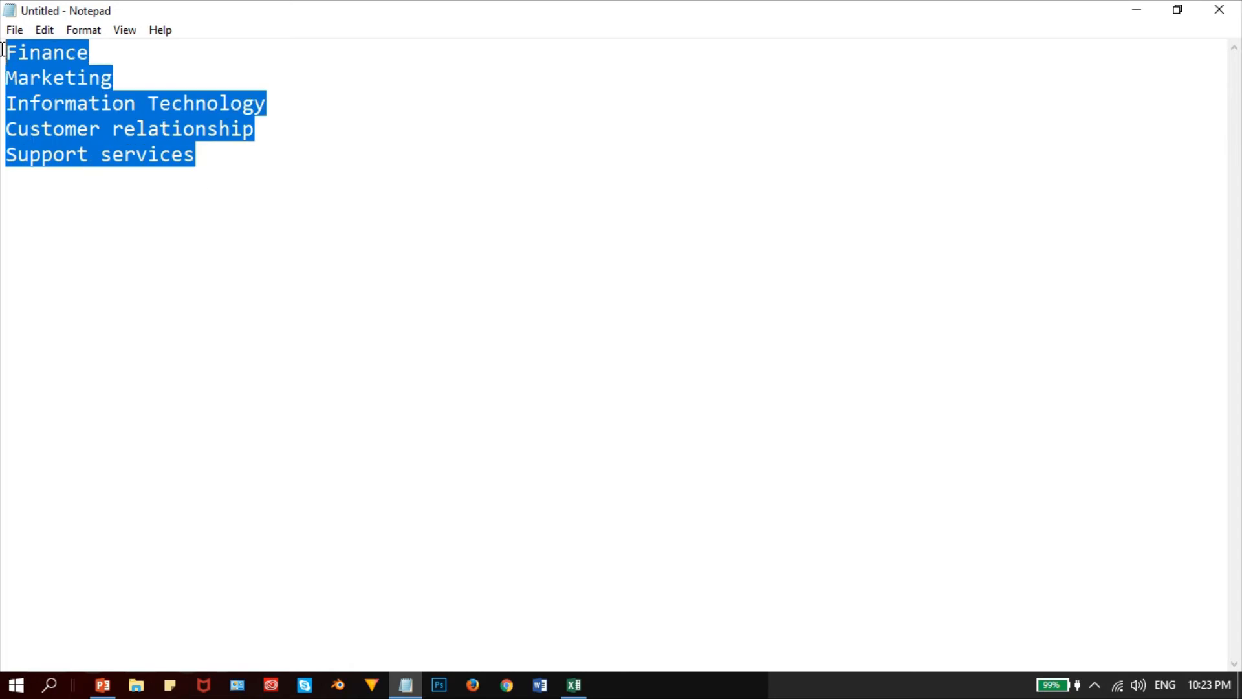
left_click(333, 185)
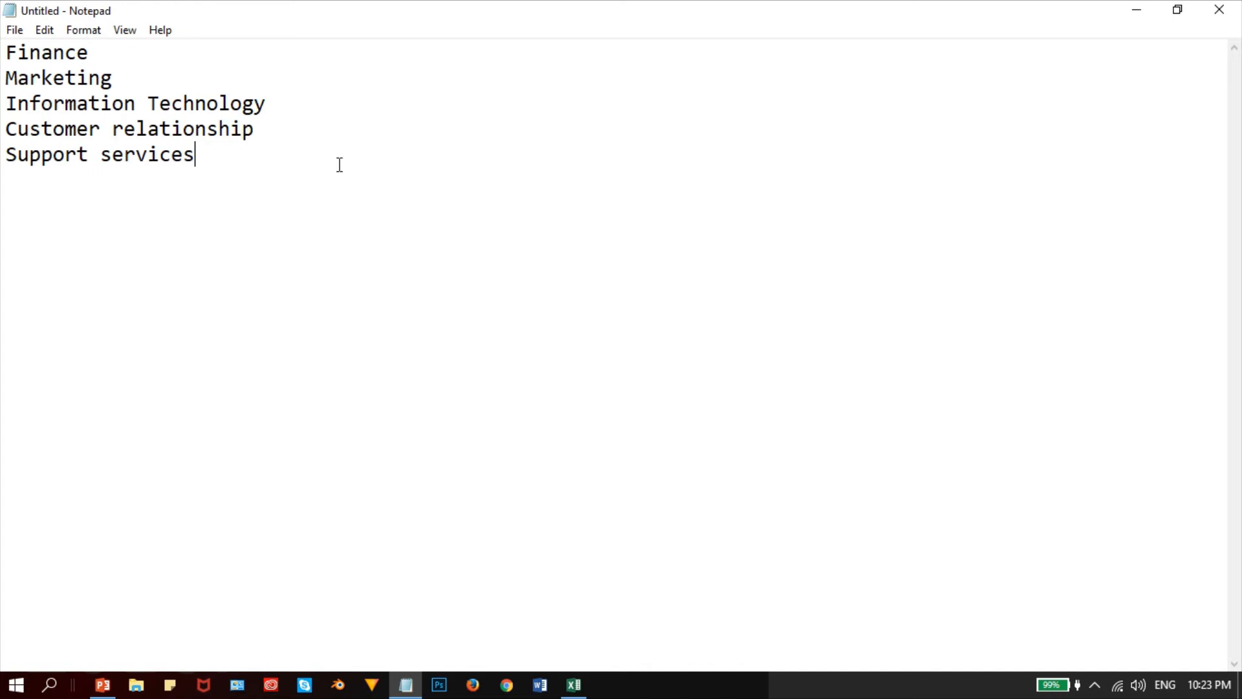
left_click_drag(216, 159, 7, 52)
key("ctrl+c")
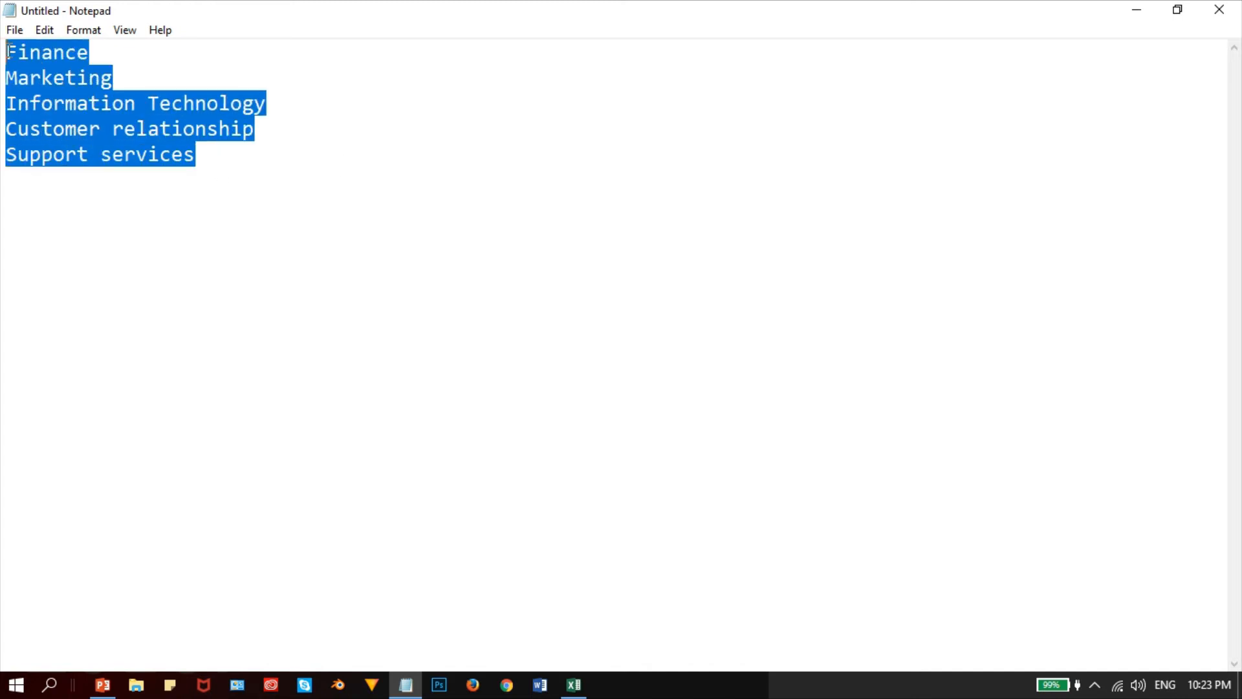
Switch back to Excel and open the Table sheet at the first empty DEPARTMENT cell, E2
left_click(574, 685)
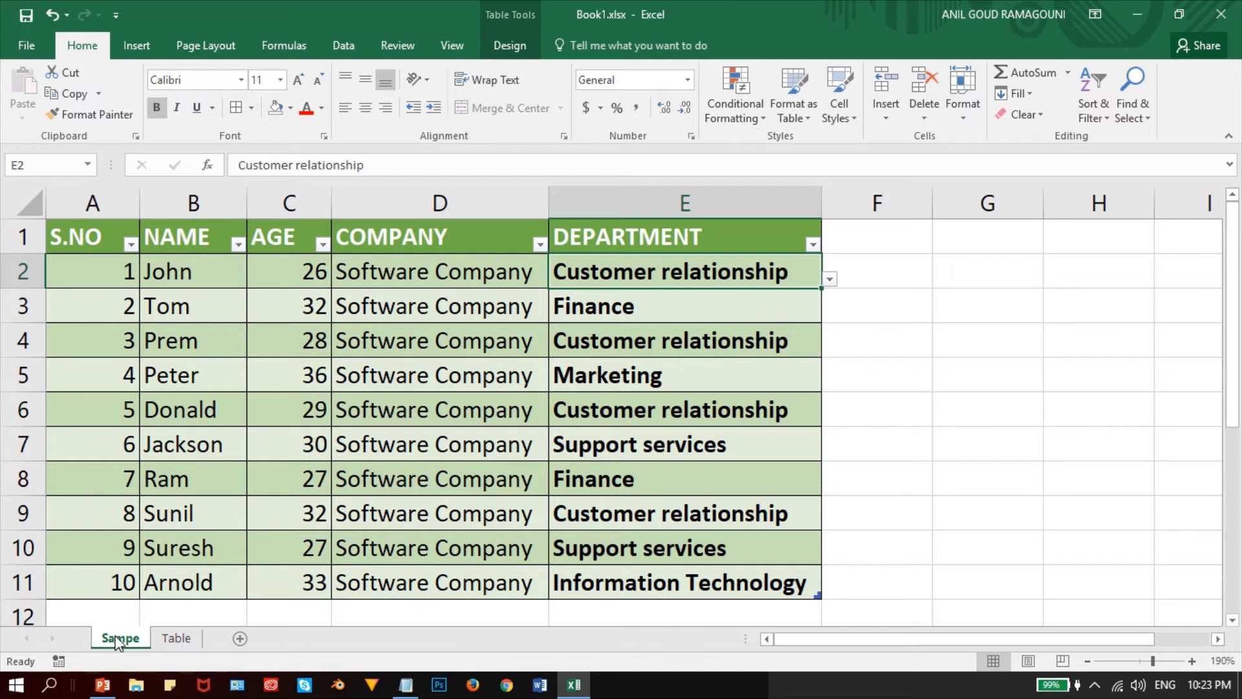
left_click(173, 641)
left_click(379, 463)
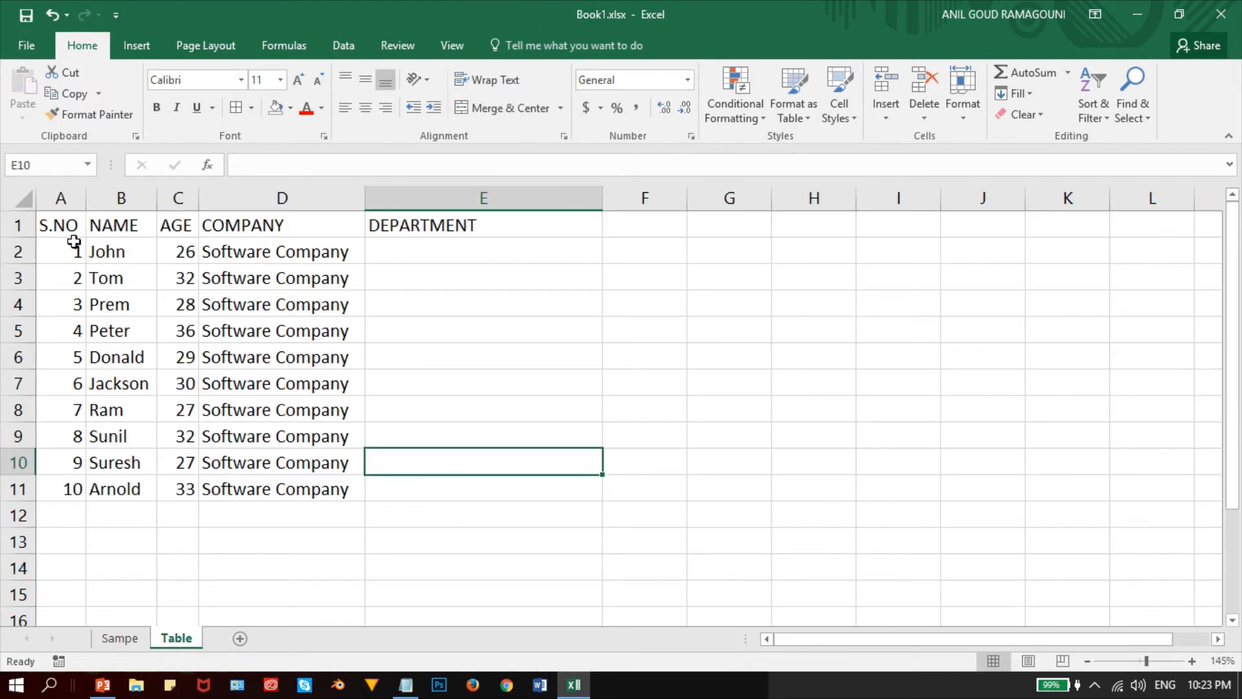
left_click(58, 228)
left_click_drag(110, 241, 532, 488)
left_click(779, 487)
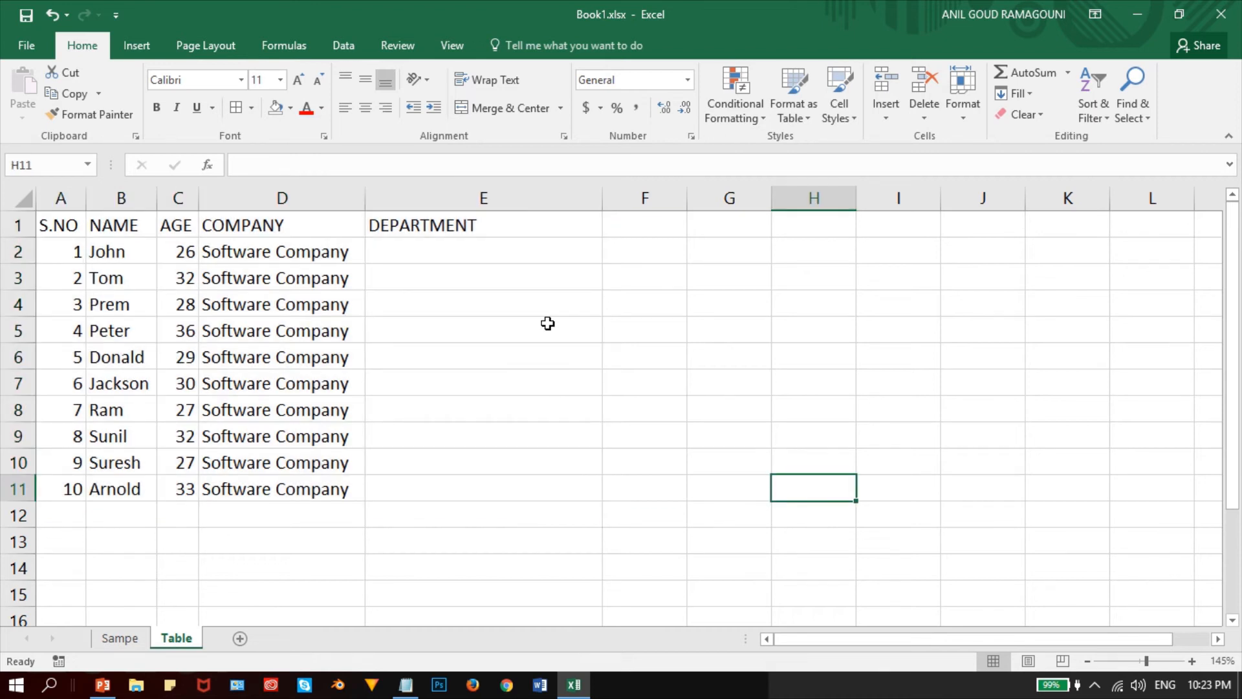
left_click(433, 252)
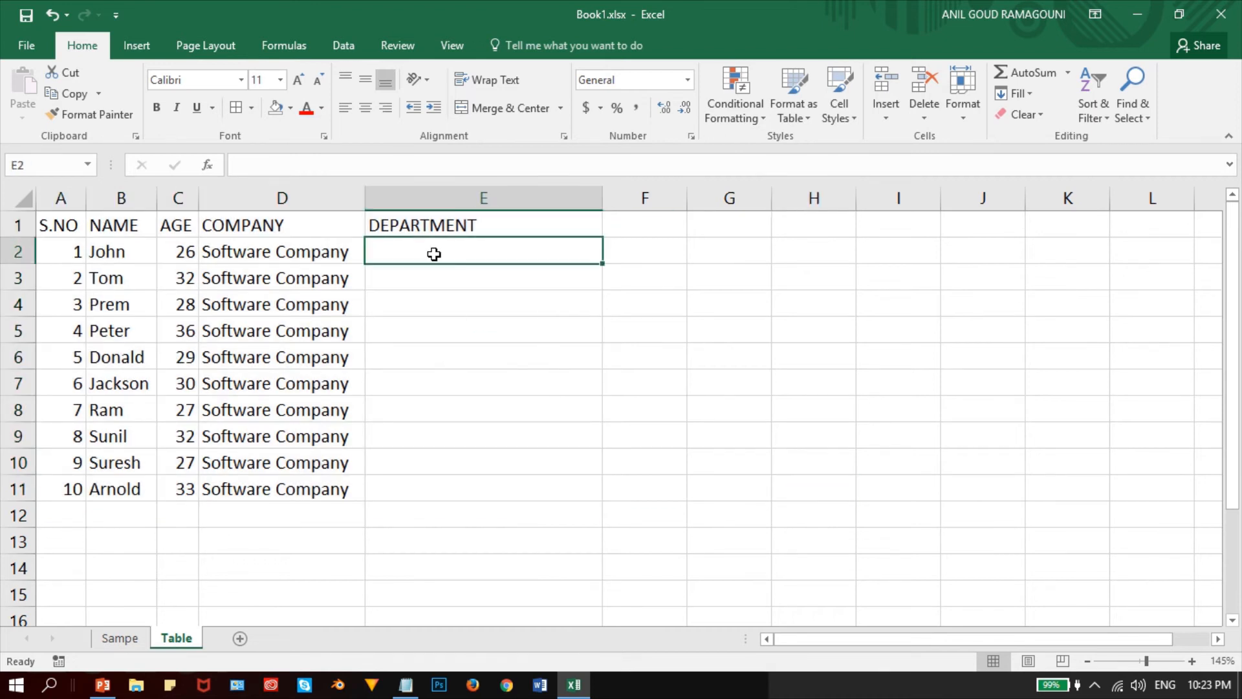
Format range A1:E11 as a table with headers, using the second green style in the Medium group
left_click_drag(72, 230, 557, 507)
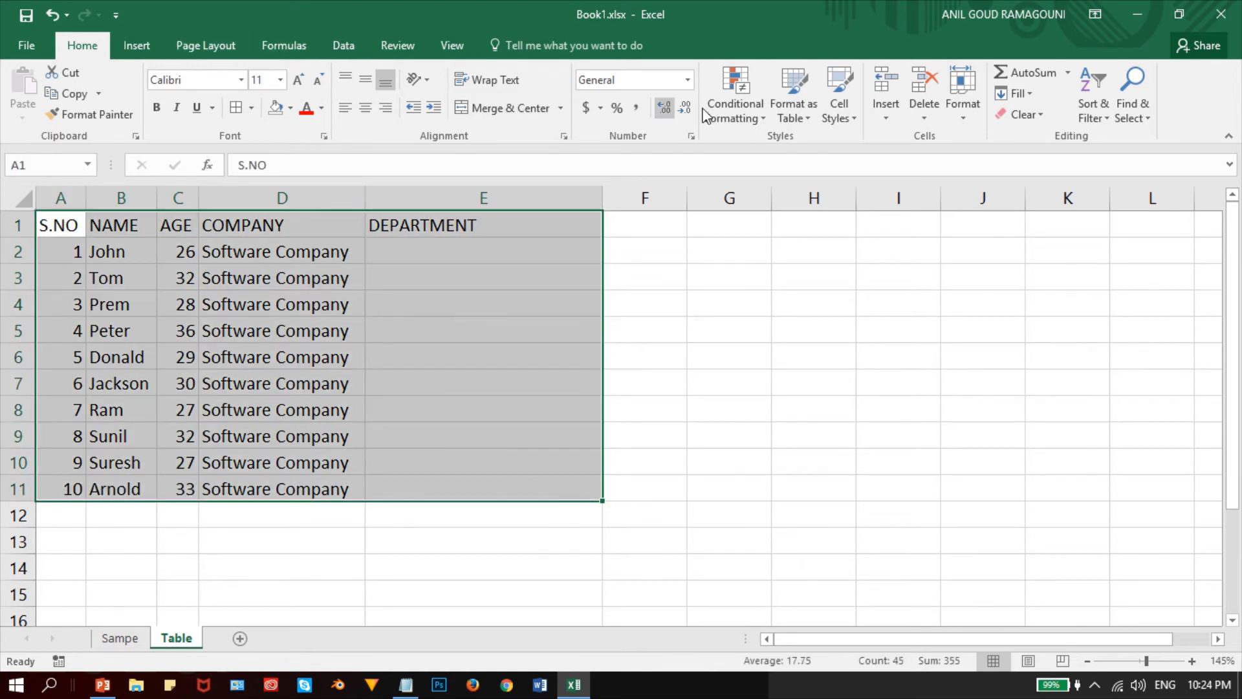
left_click(801, 117)
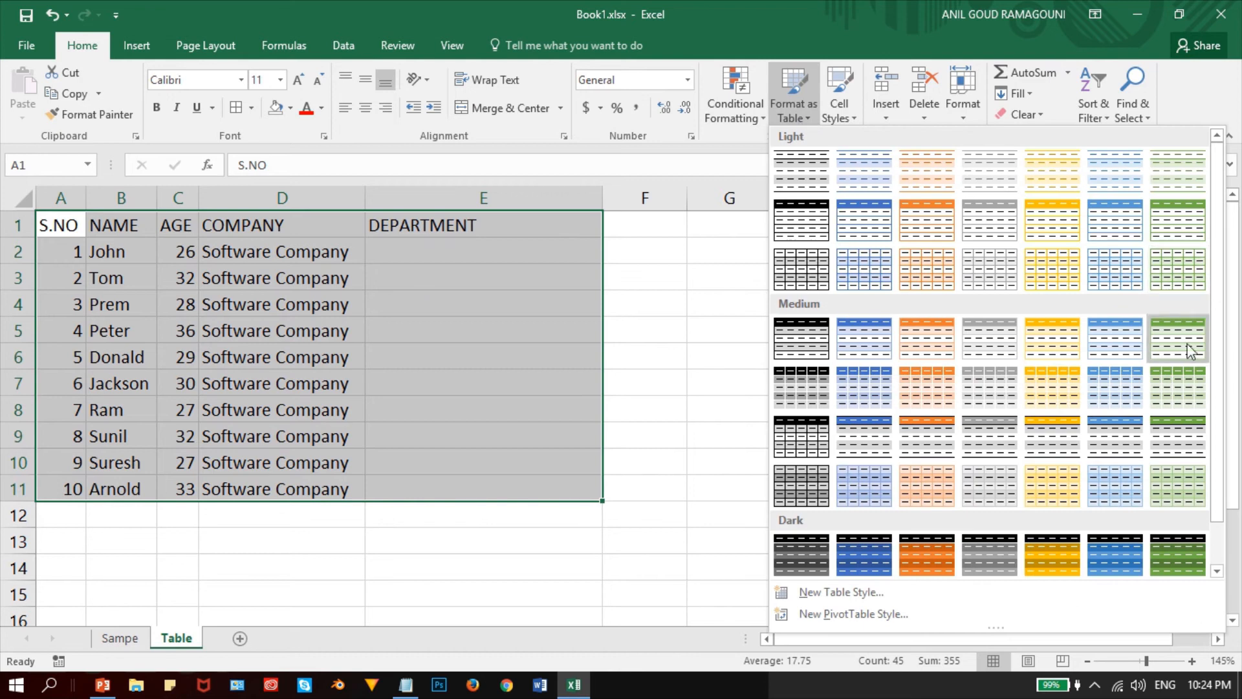
left_click(1191, 392)
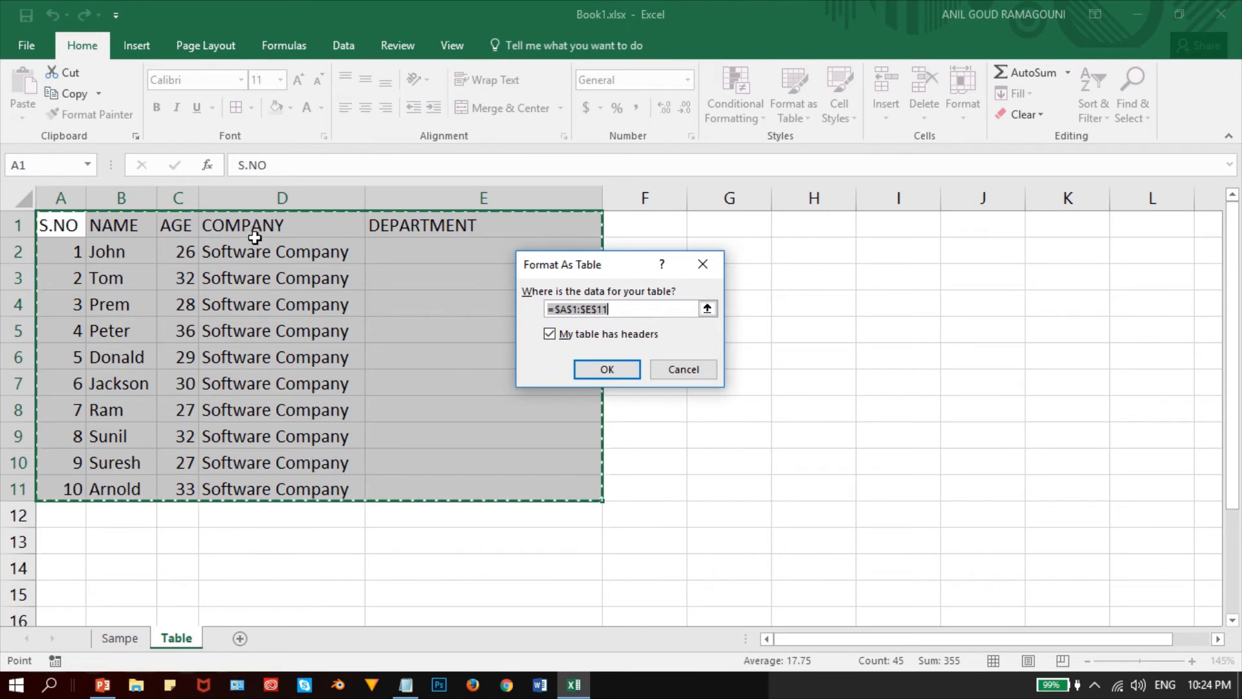
left_click(585, 370)
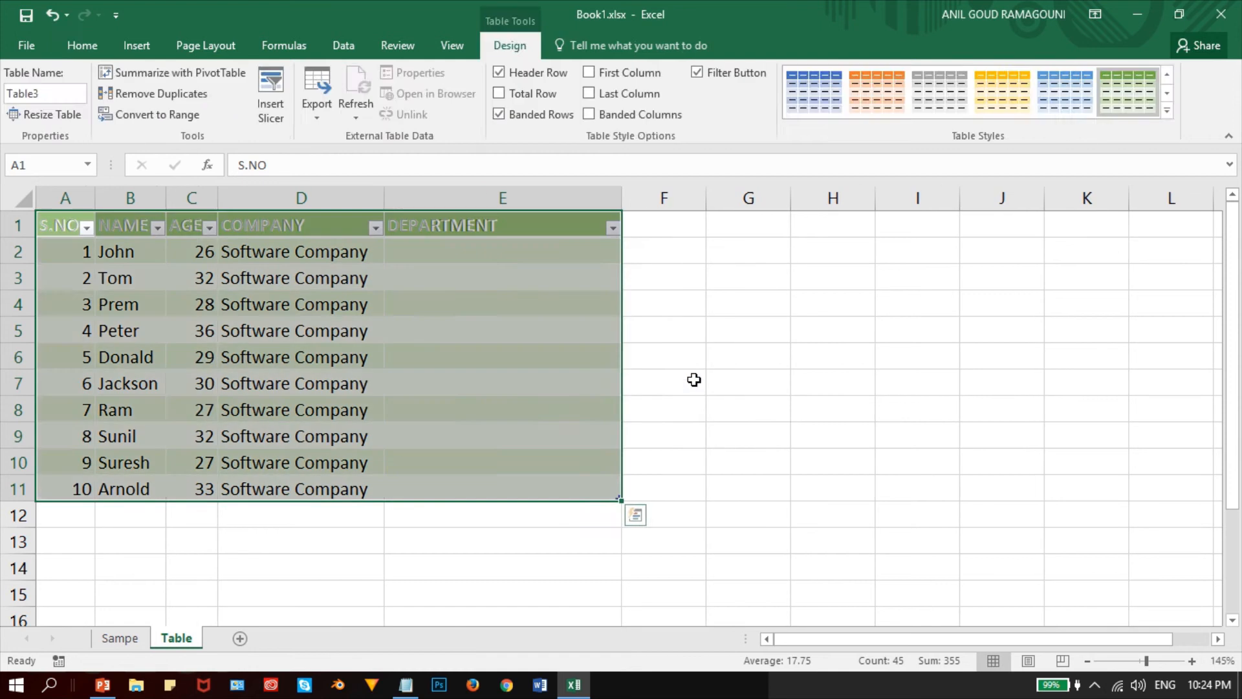
left_click(735, 402)
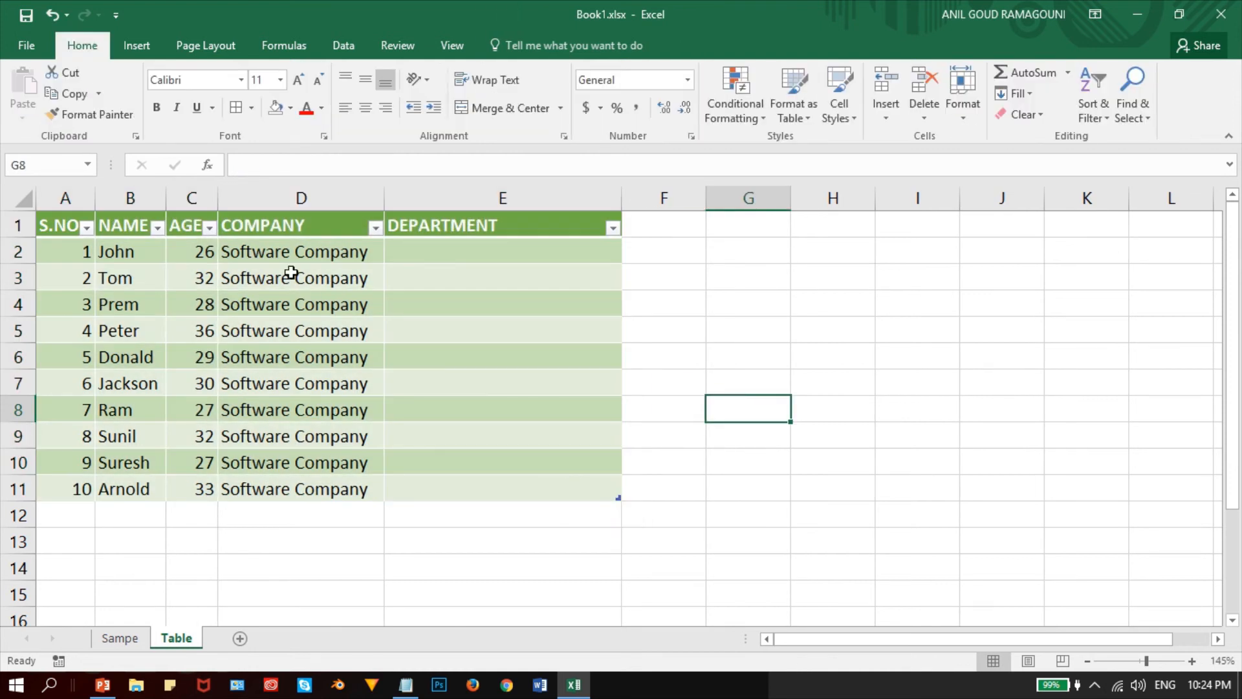
Autofit the widths of all columns on the Table sheet to their contents
double_click(218, 200)
left_click(214, 199)
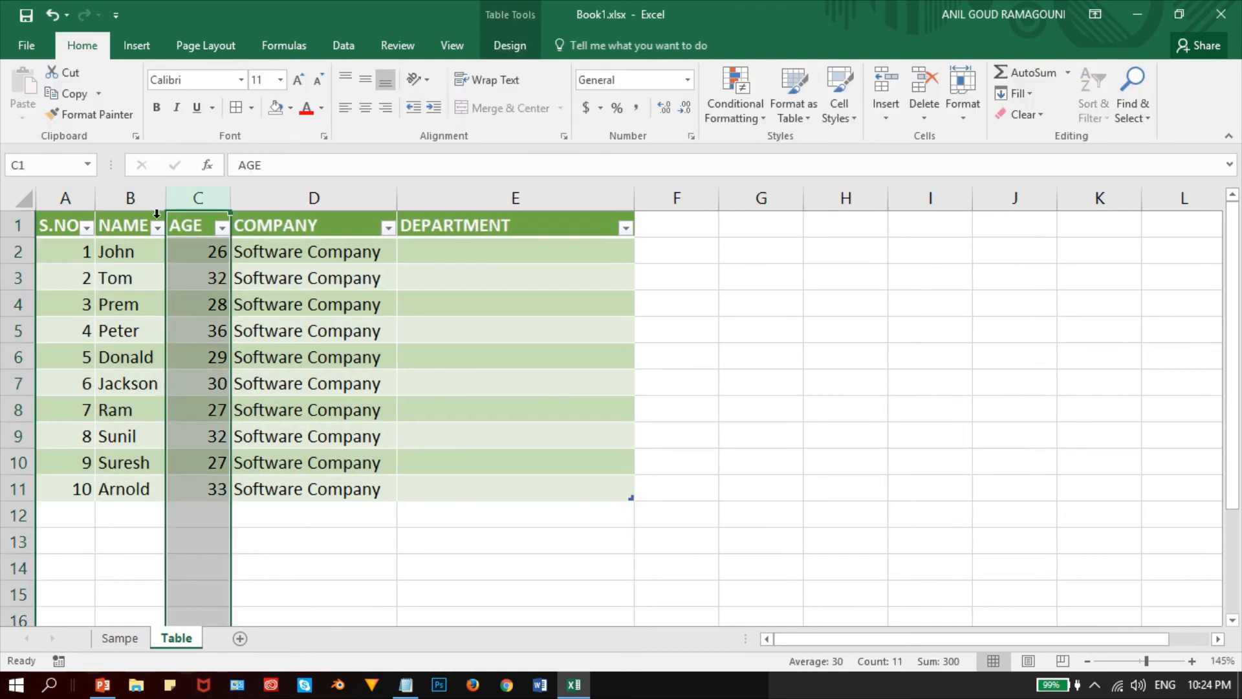
left_click(17, 207)
double_click(96, 192)
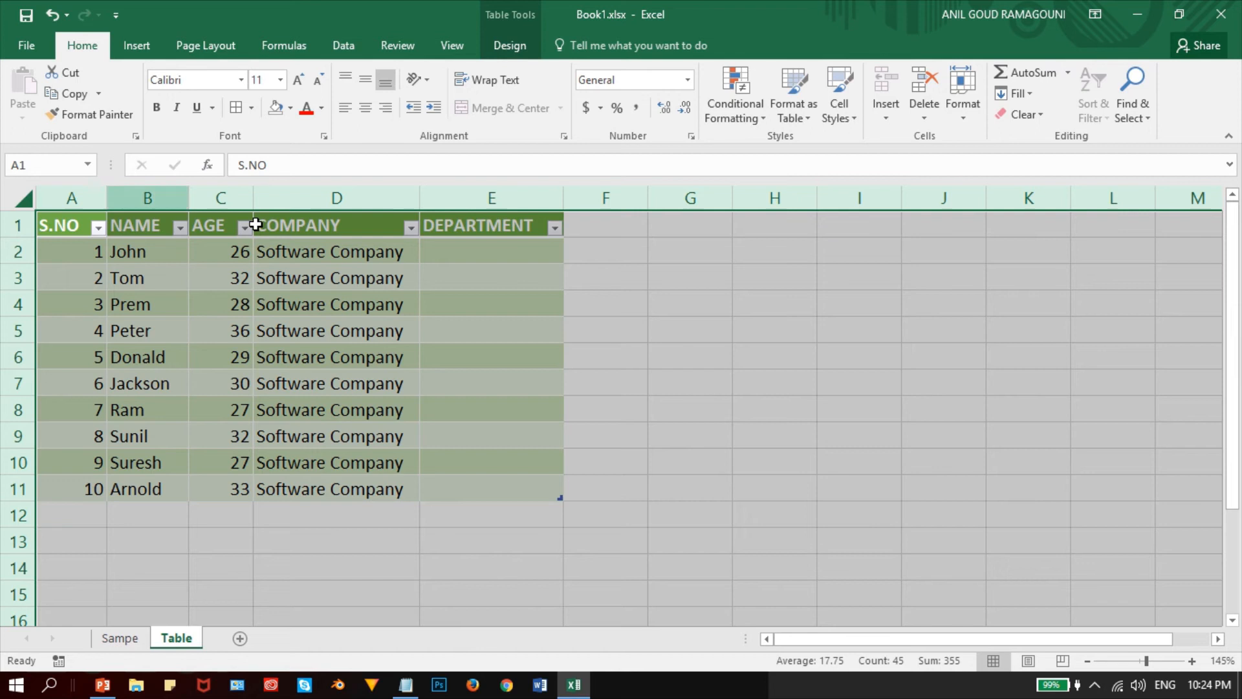
Select the first empty DEPARTMENT cell, E2, and add a new worksheet after the Table sheet
left_click(659, 385)
left_click(476, 251)
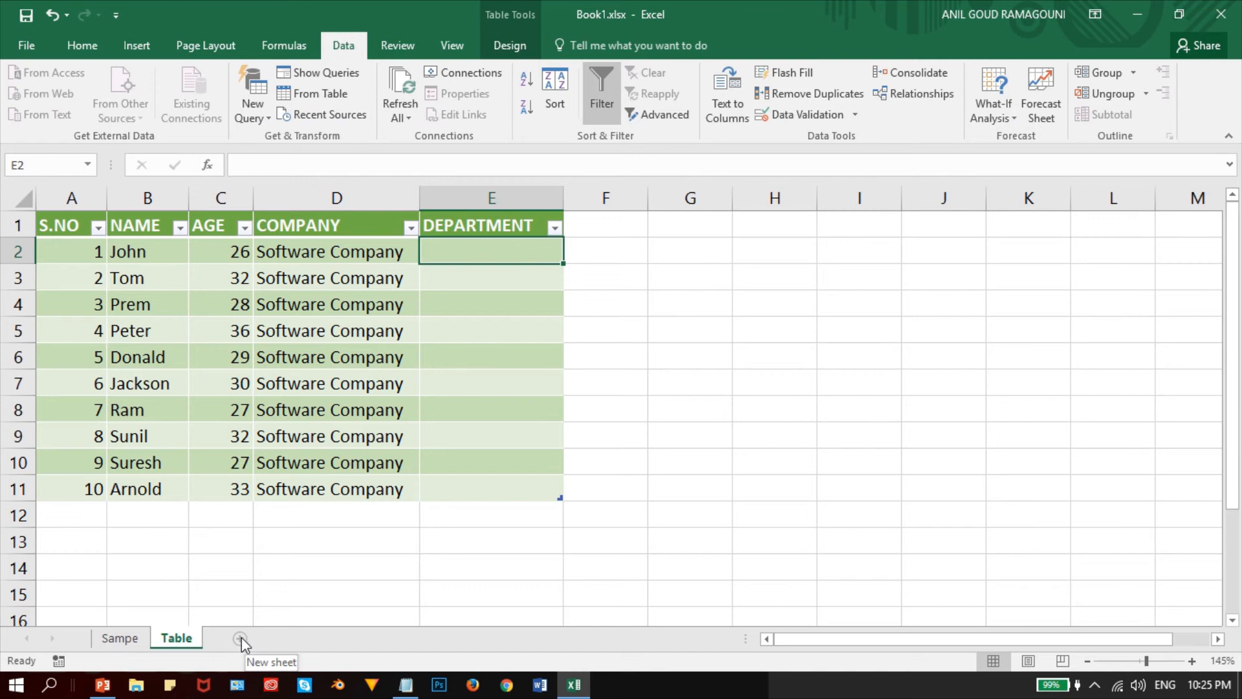
left_click(241, 637)
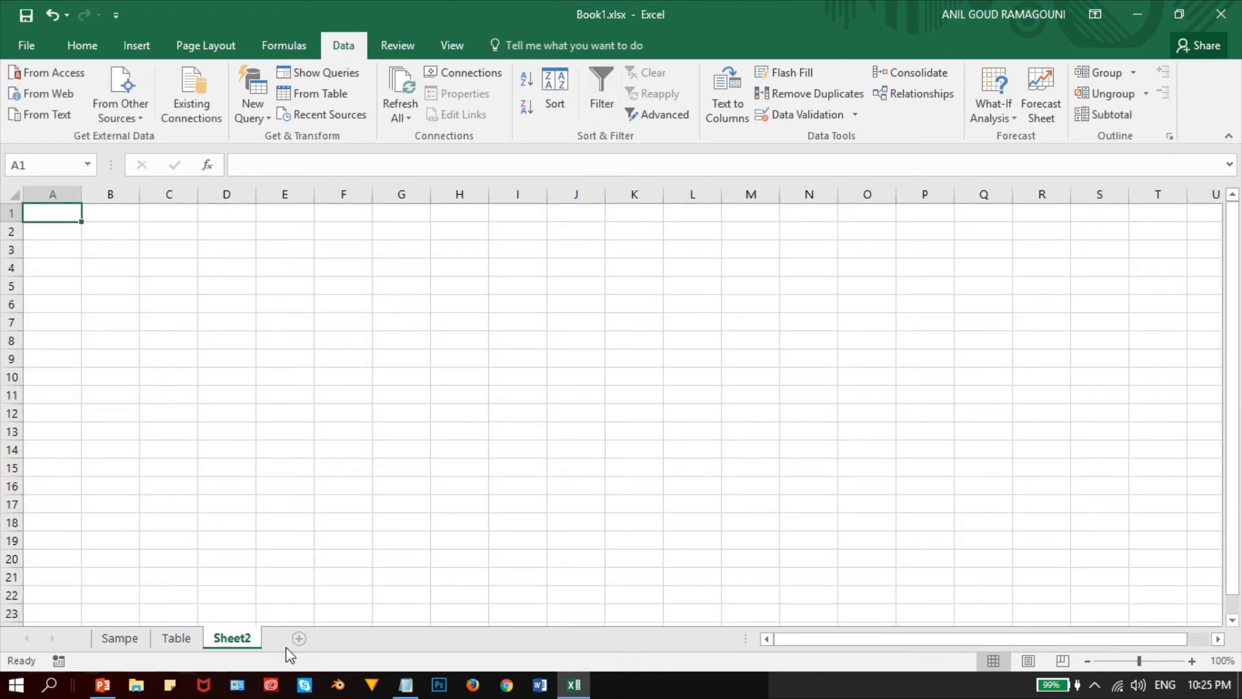
Switch to Notepad, copy the selected department list again, and return to the new sheet in Excel
left_click(405, 685)
right_click(165, 125)
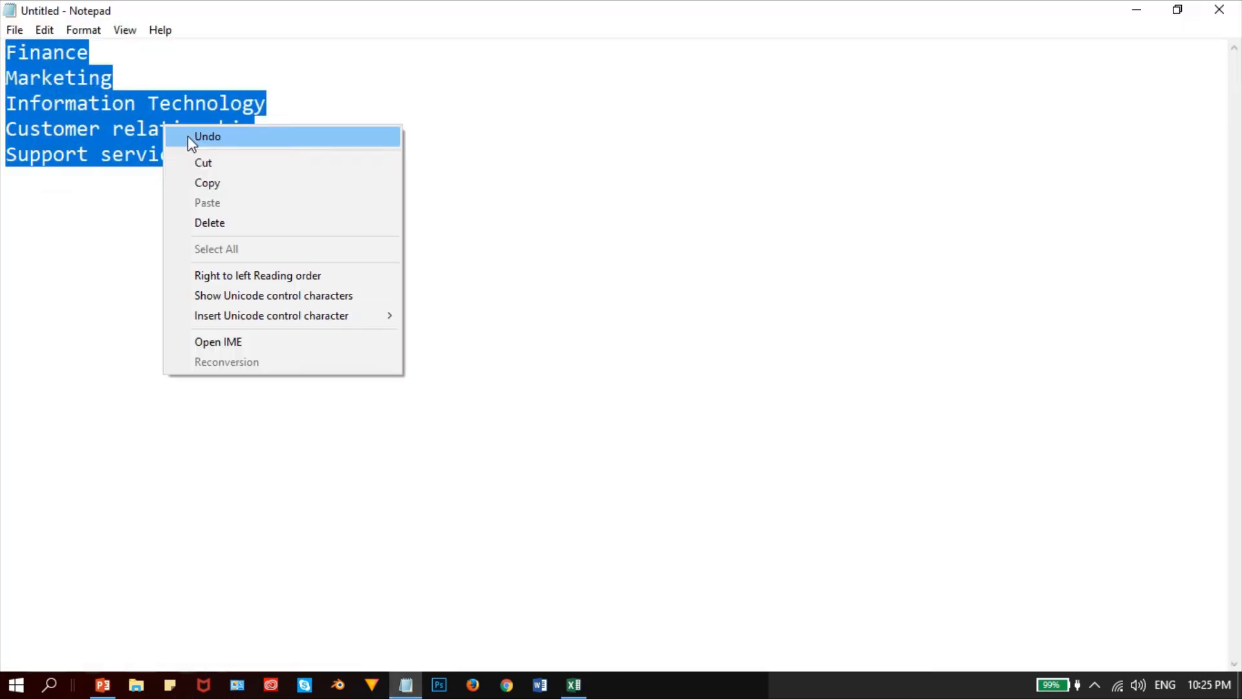
left_click(211, 184)
key("alt+Tab")
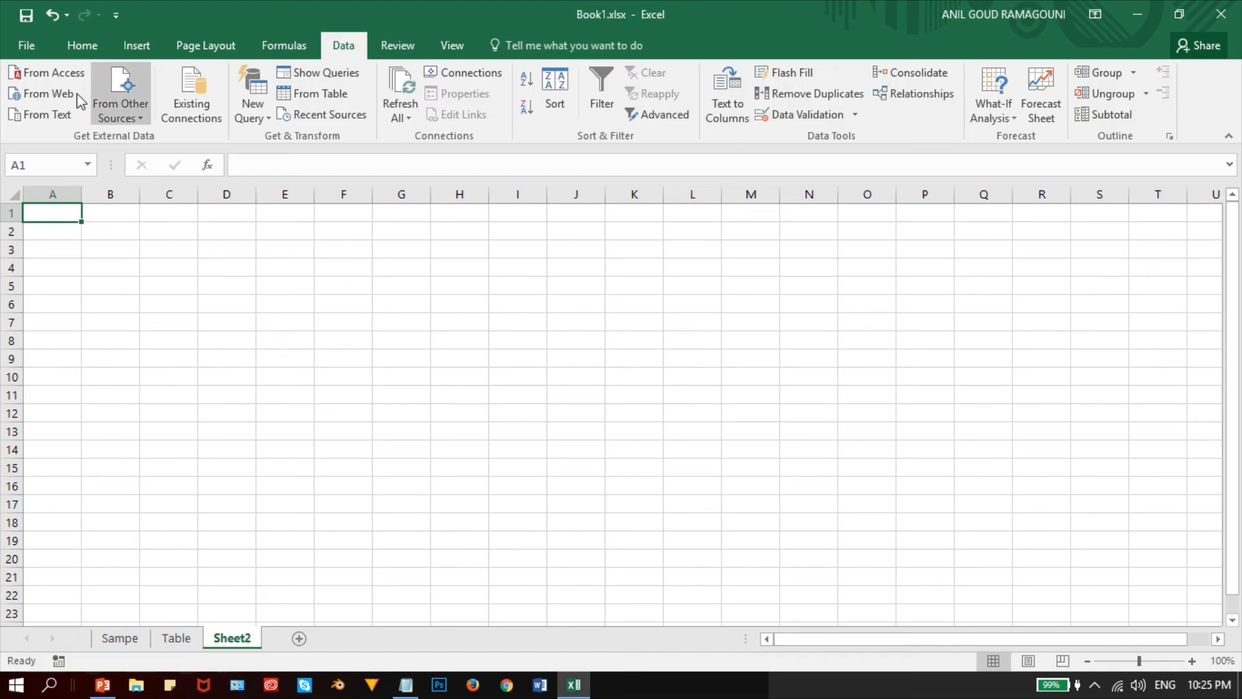
Paste the department list into the new sheet starting at A1 and autofit column A's width
key("ctrl+v")
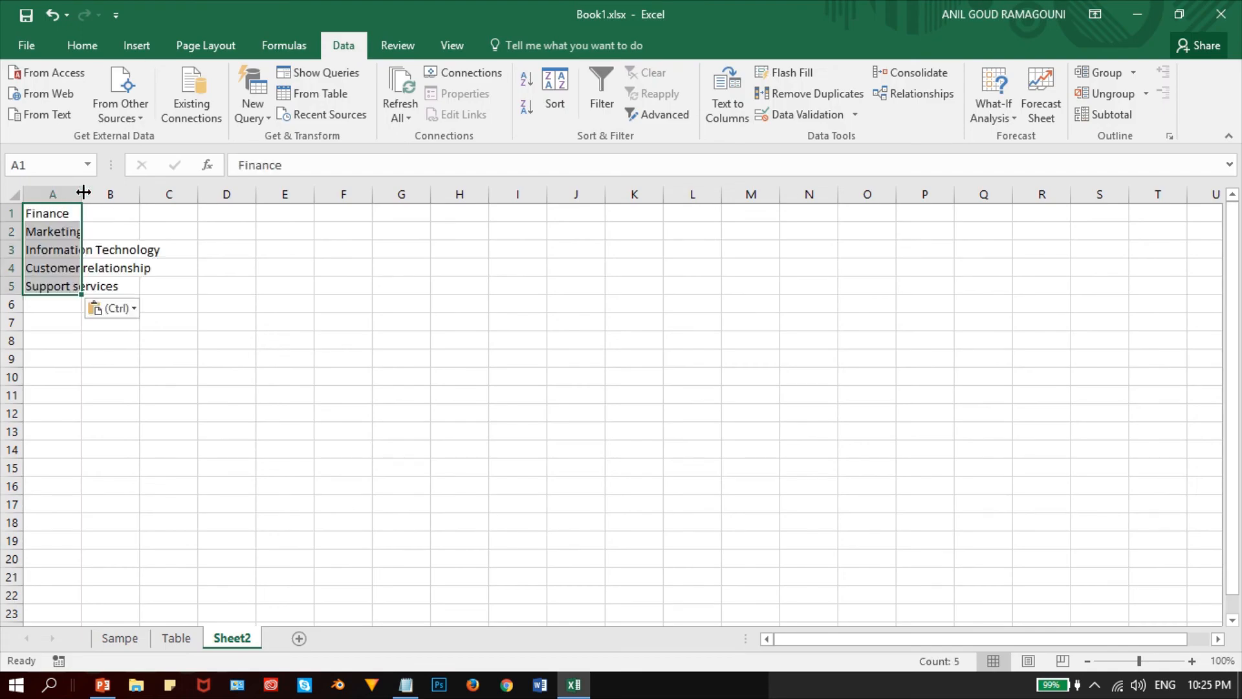
double_click(82, 195)
left_click(172, 377)
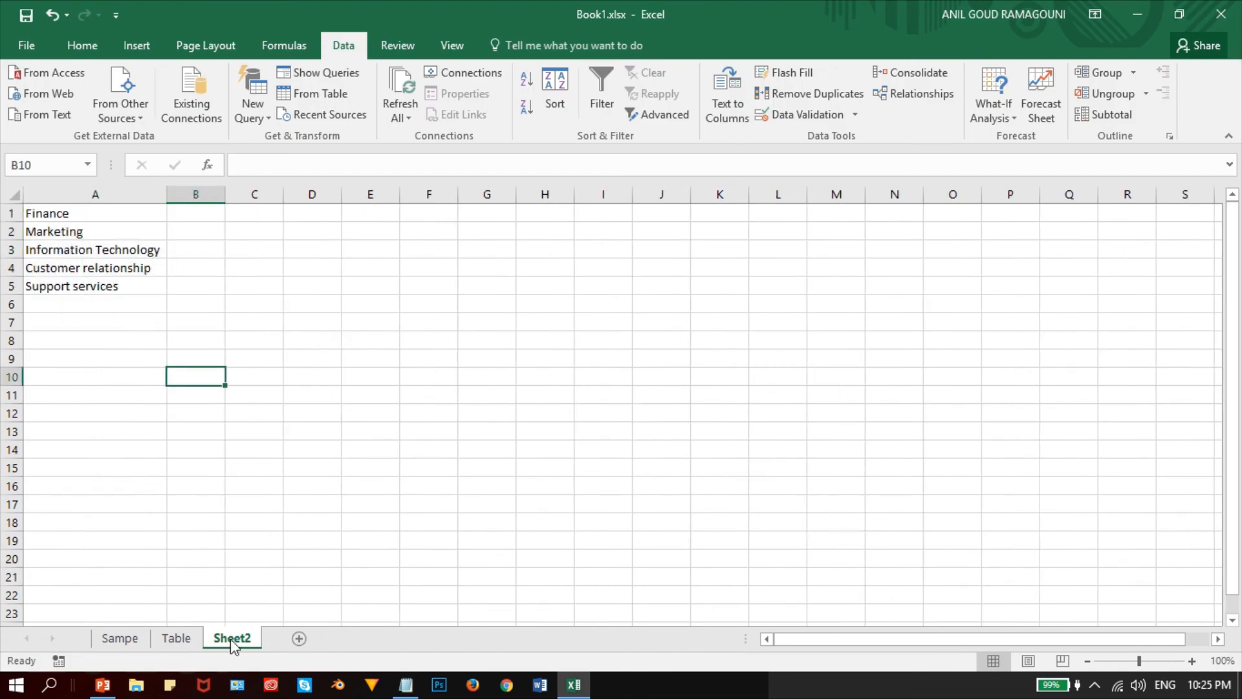
Rename the new sheet as Scratch
right_click(231, 639)
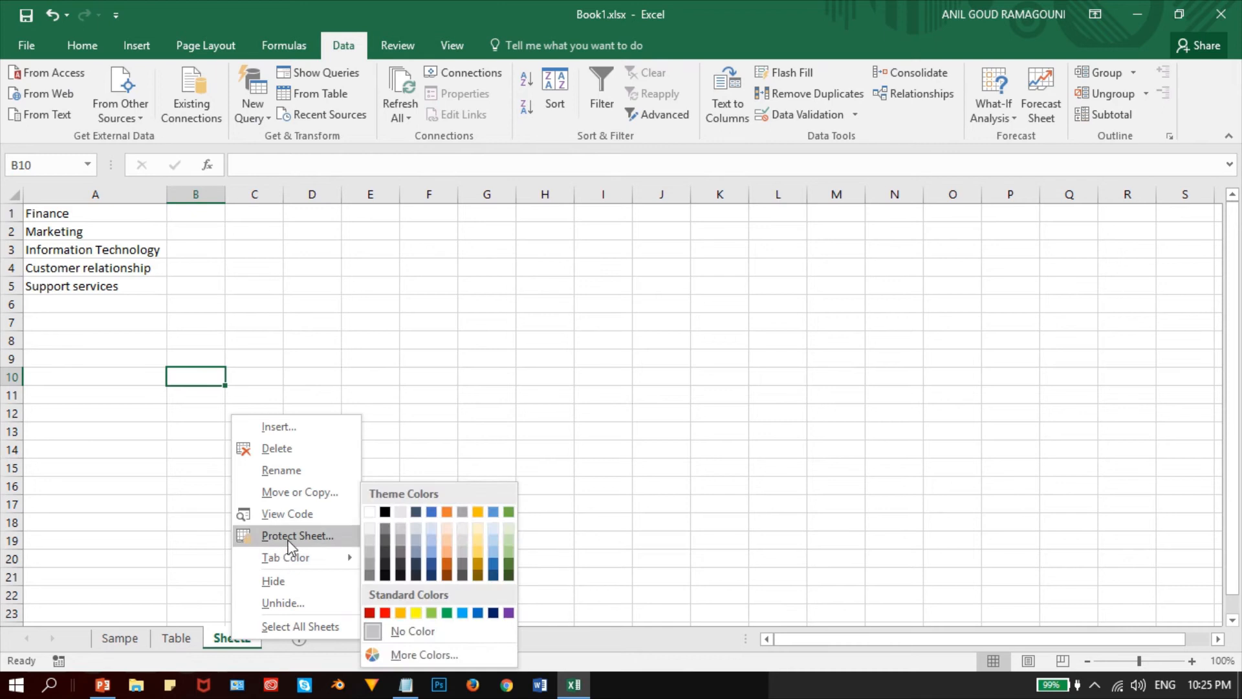
left_click(292, 472)
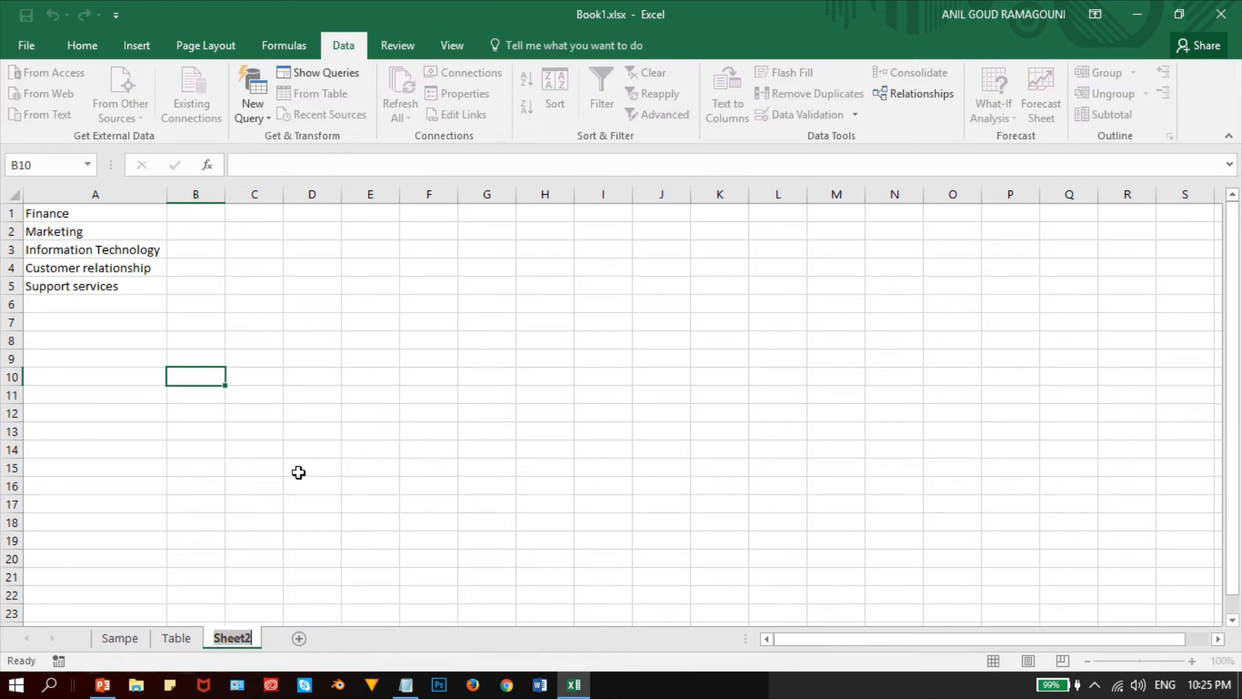
type("Scoatch")
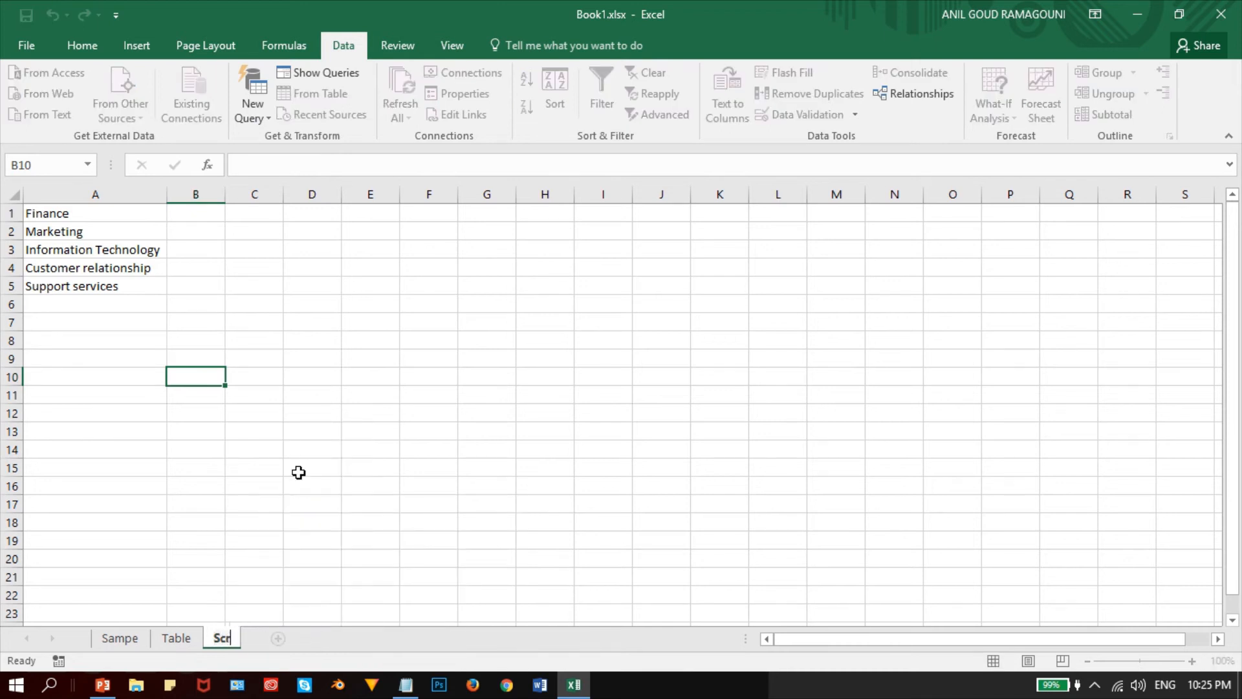
left_click(346, 498)
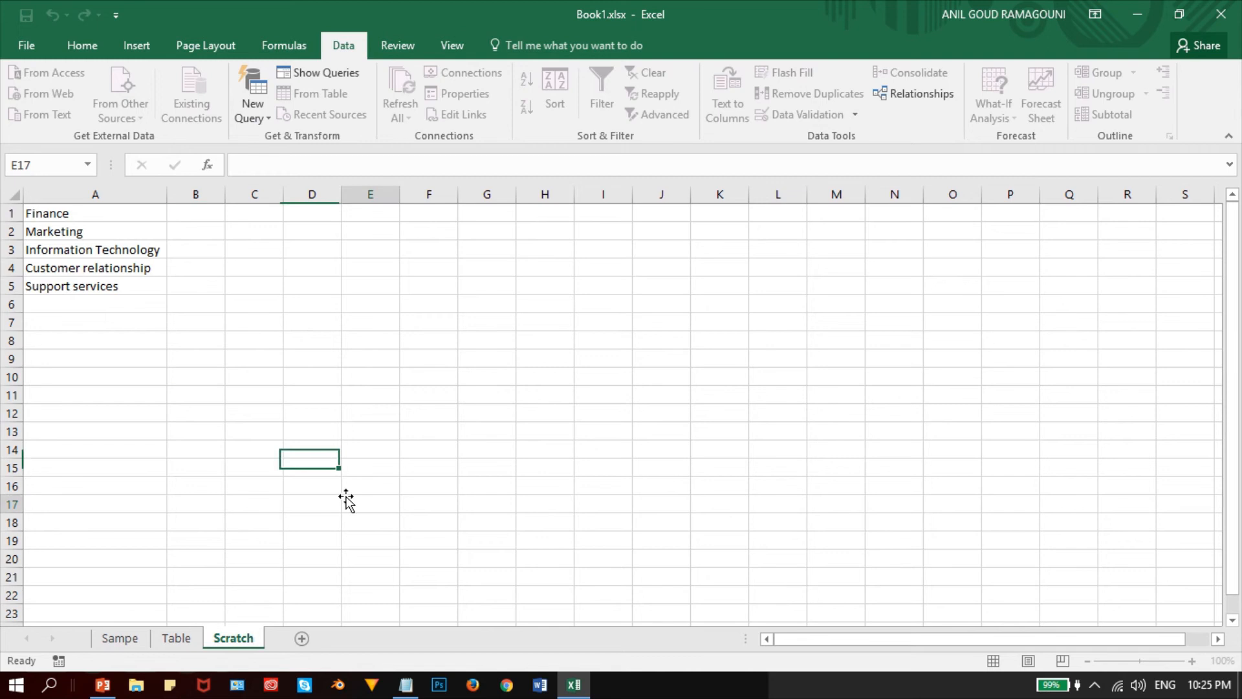
On the Table sheet, open Data Validation for cell E2 and set the allowed values to List
left_click(177, 639)
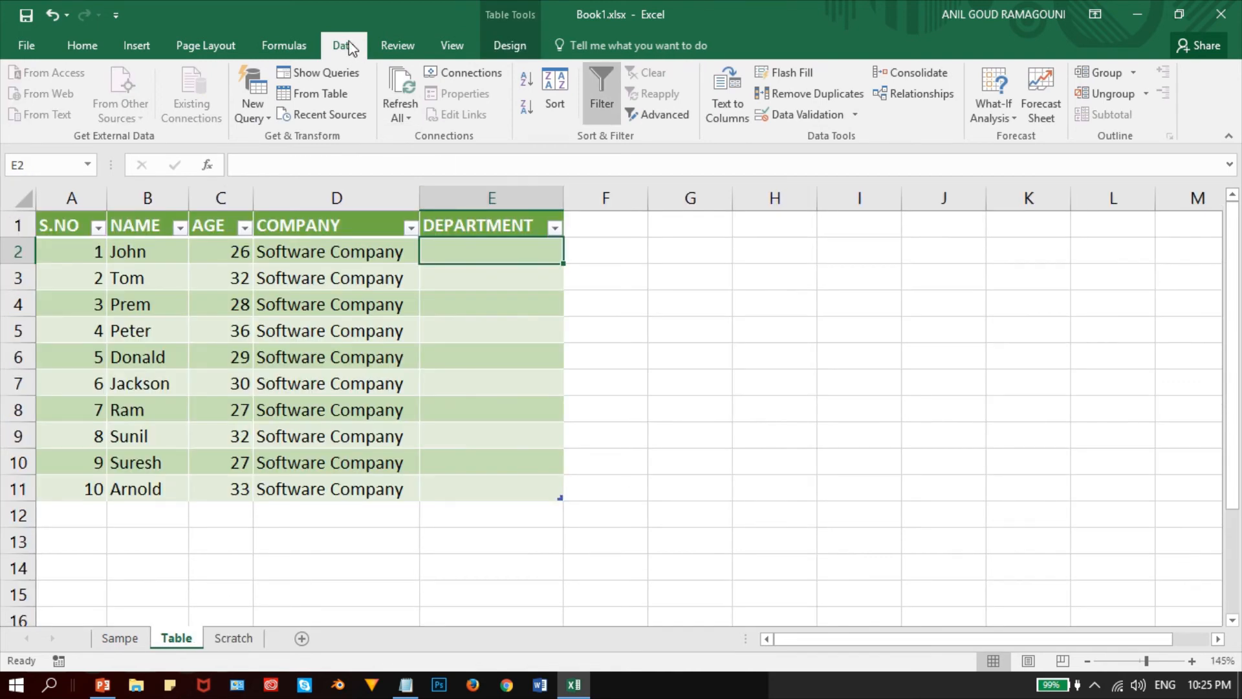
left_click(858, 114)
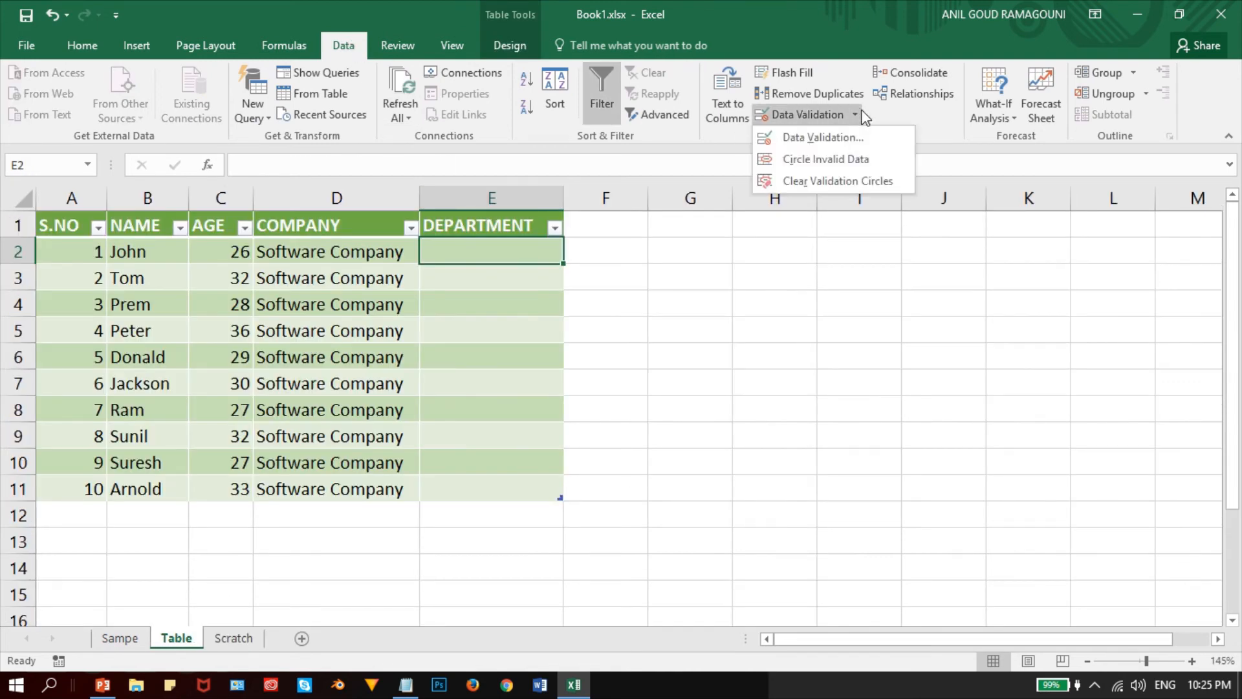
left_click(836, 137)
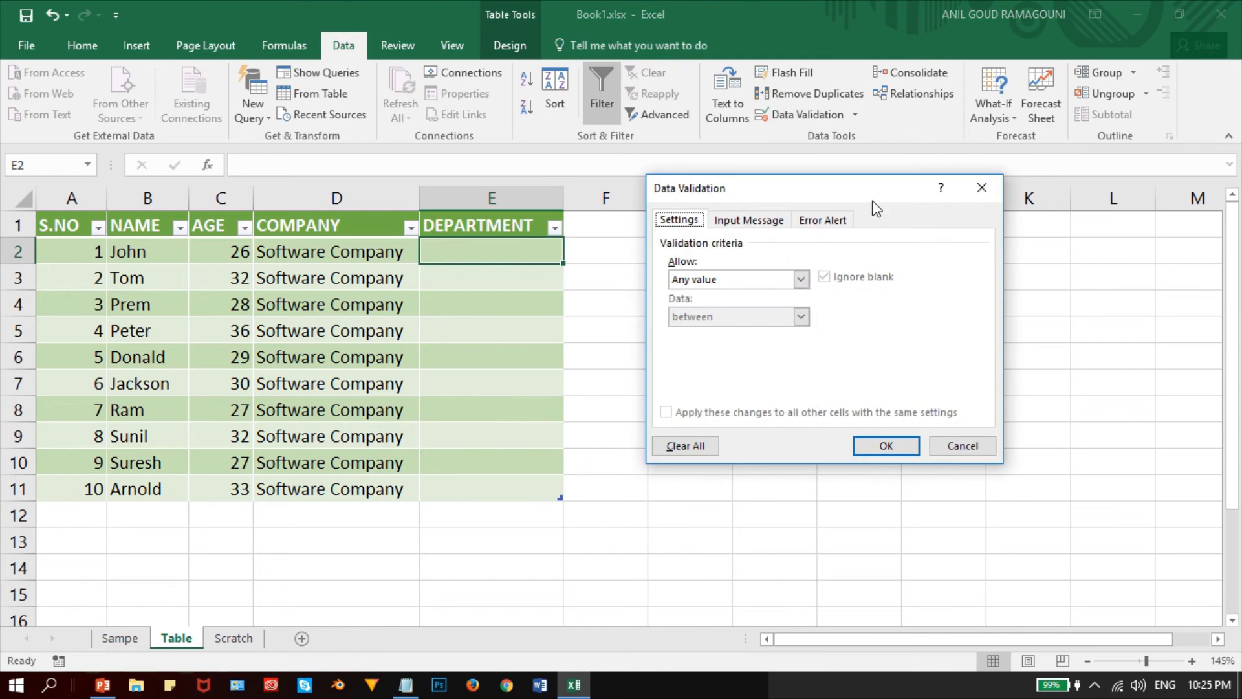
left_click(802, 280)
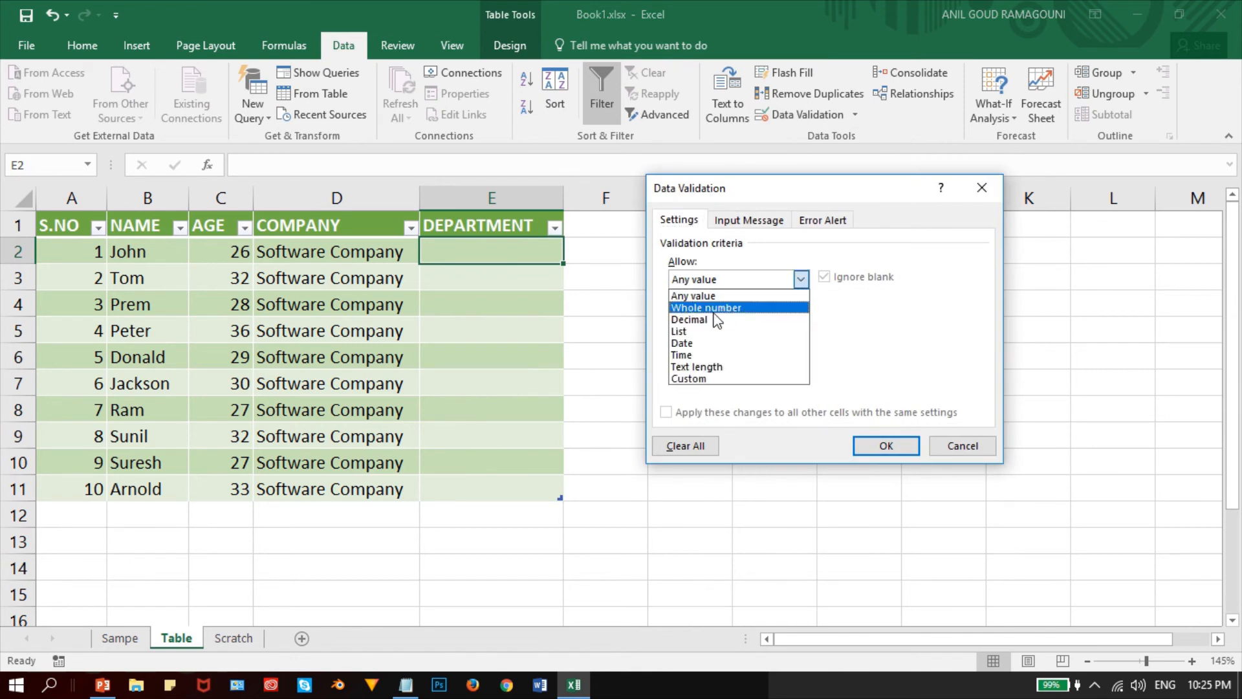
left_click(702, 332)
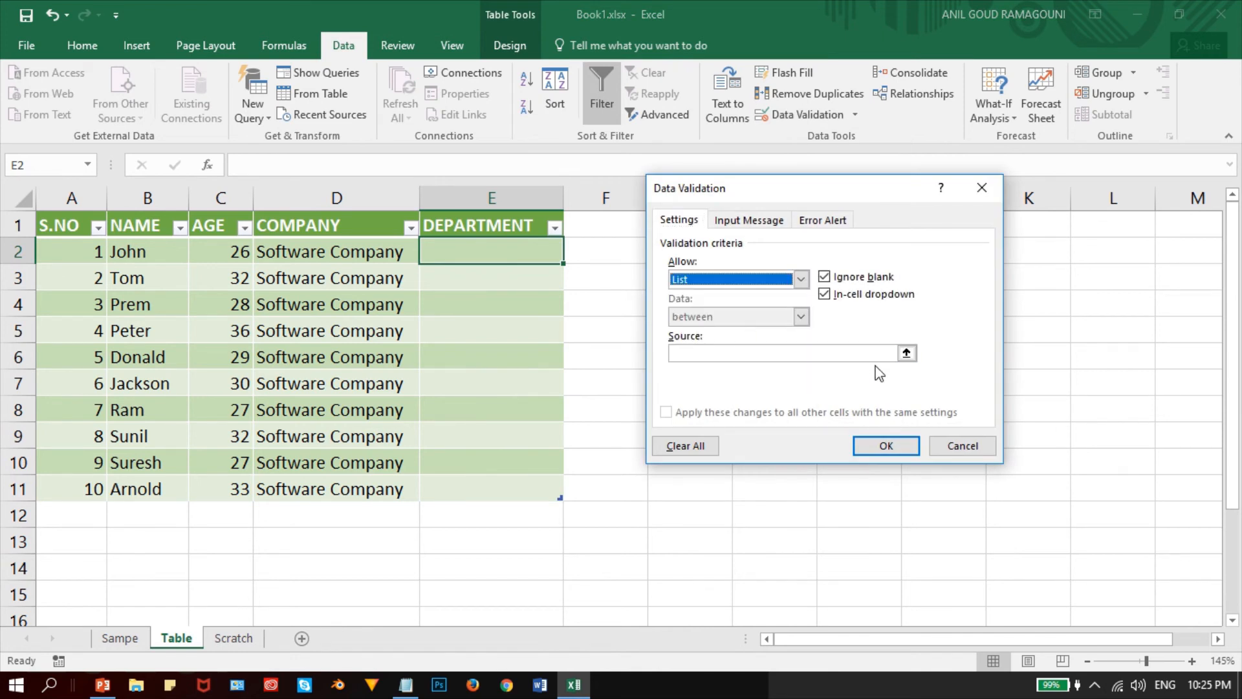
Set the validation list's source to =Scratch!$A$1:$A$5 and apply it to cell E2
left_click(906, 353)
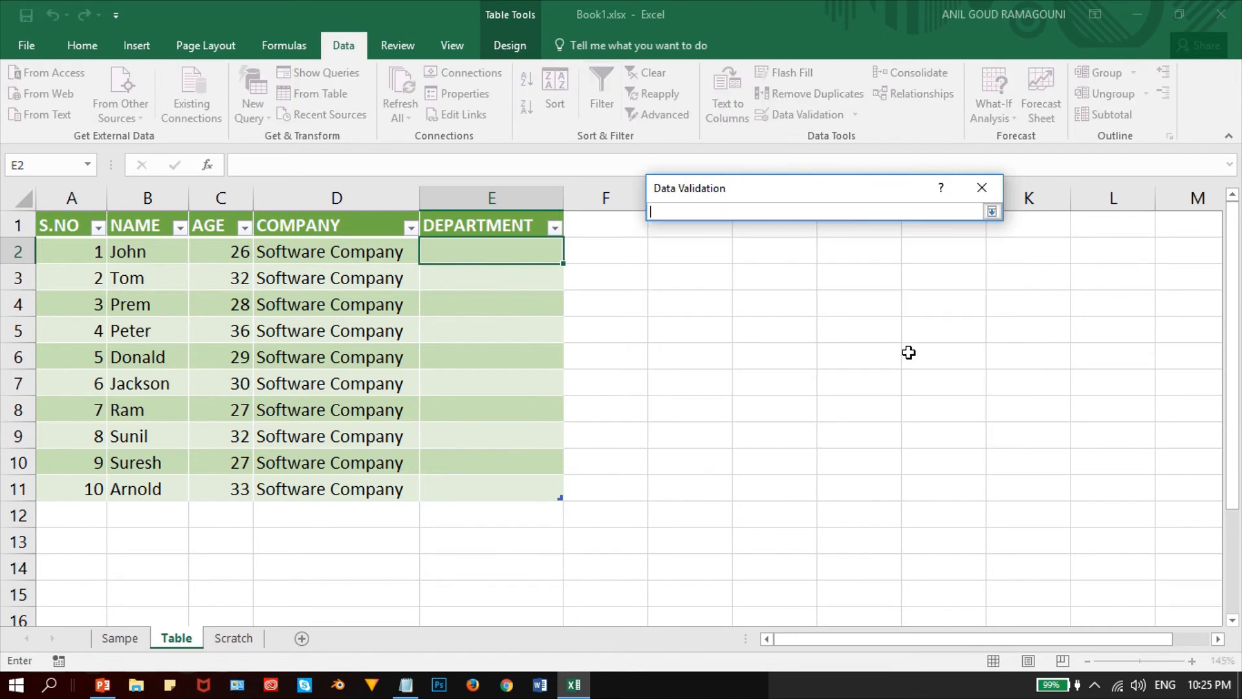
left_click(228, 641)
left_click(91, 221)
left_click_drag(92, 221, 102, 285)
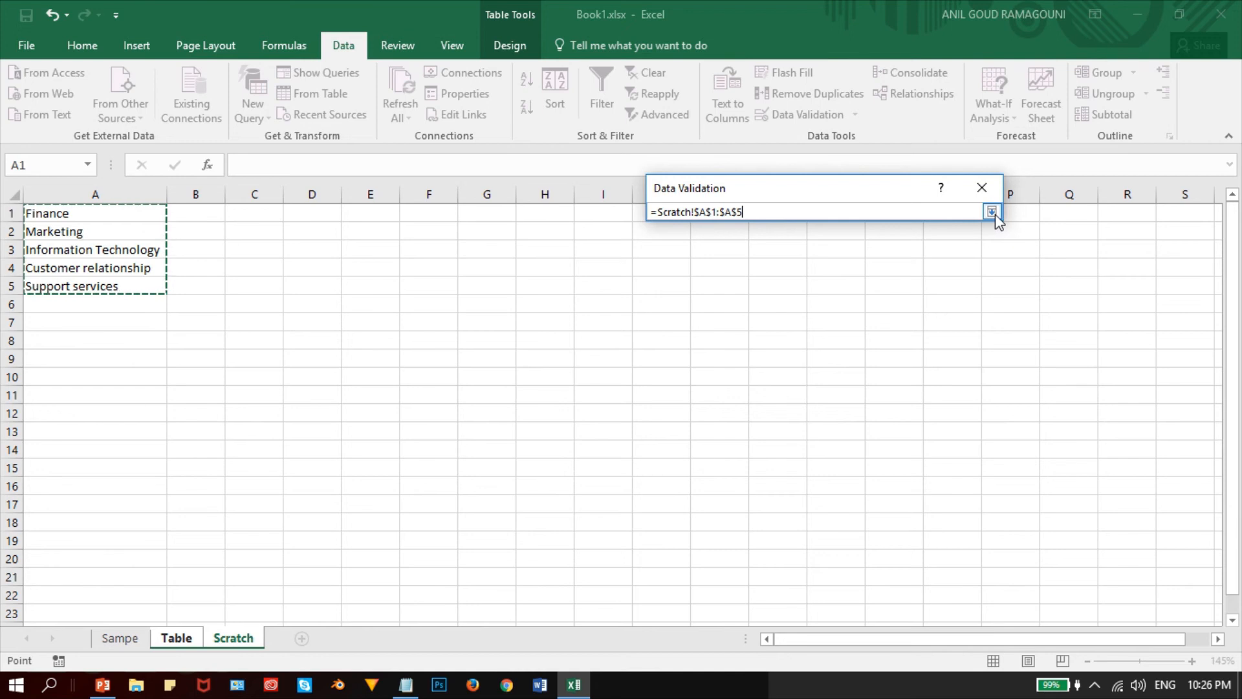
left_click(992, 212)
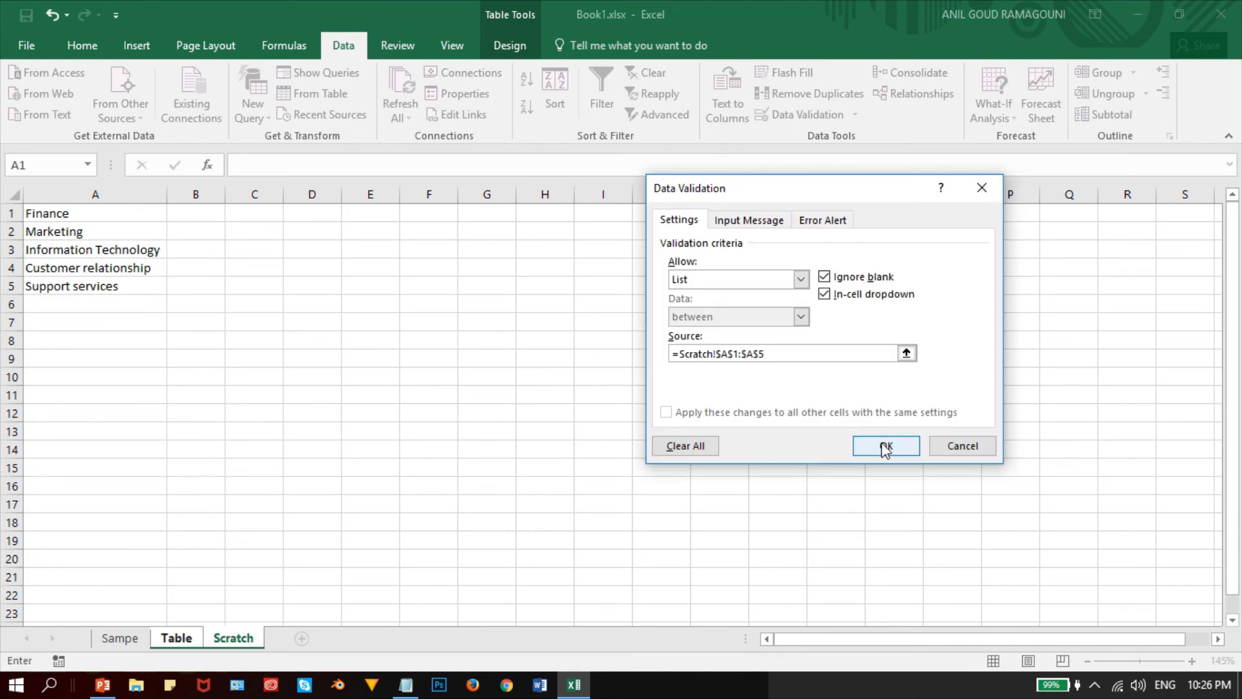
left_click(882, 444)
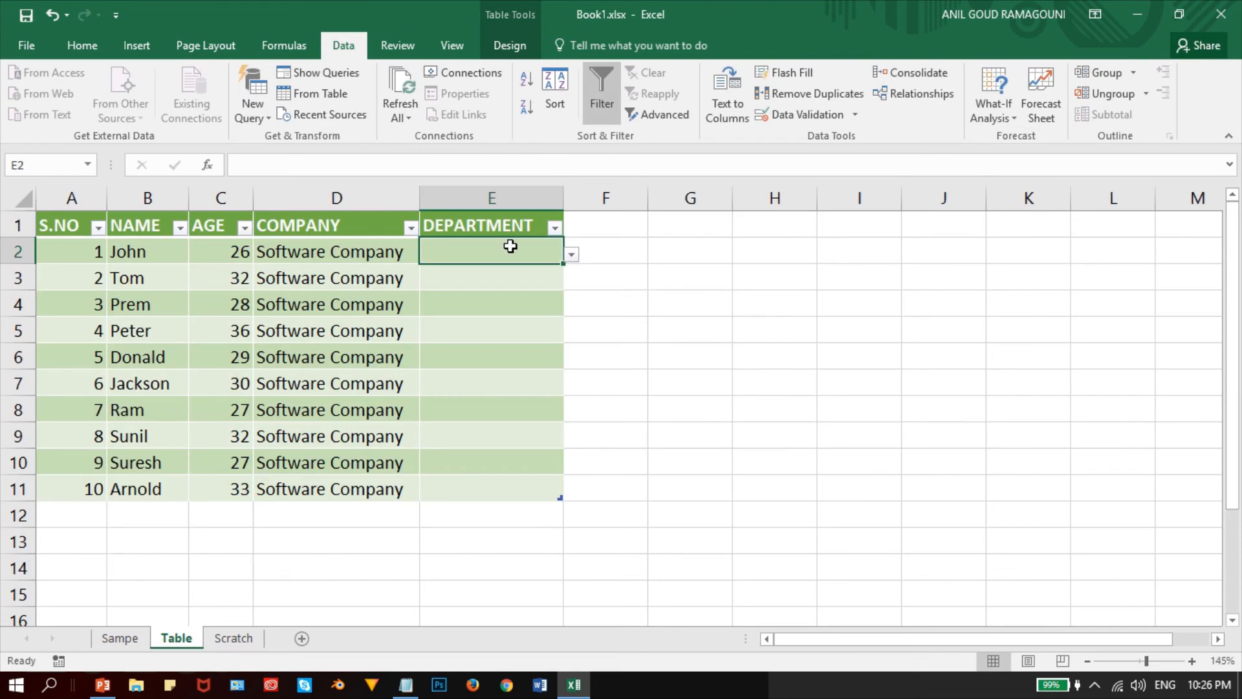
Examine the department choices in cell E2's drop-down list without choosing any
left_click(572, 256)
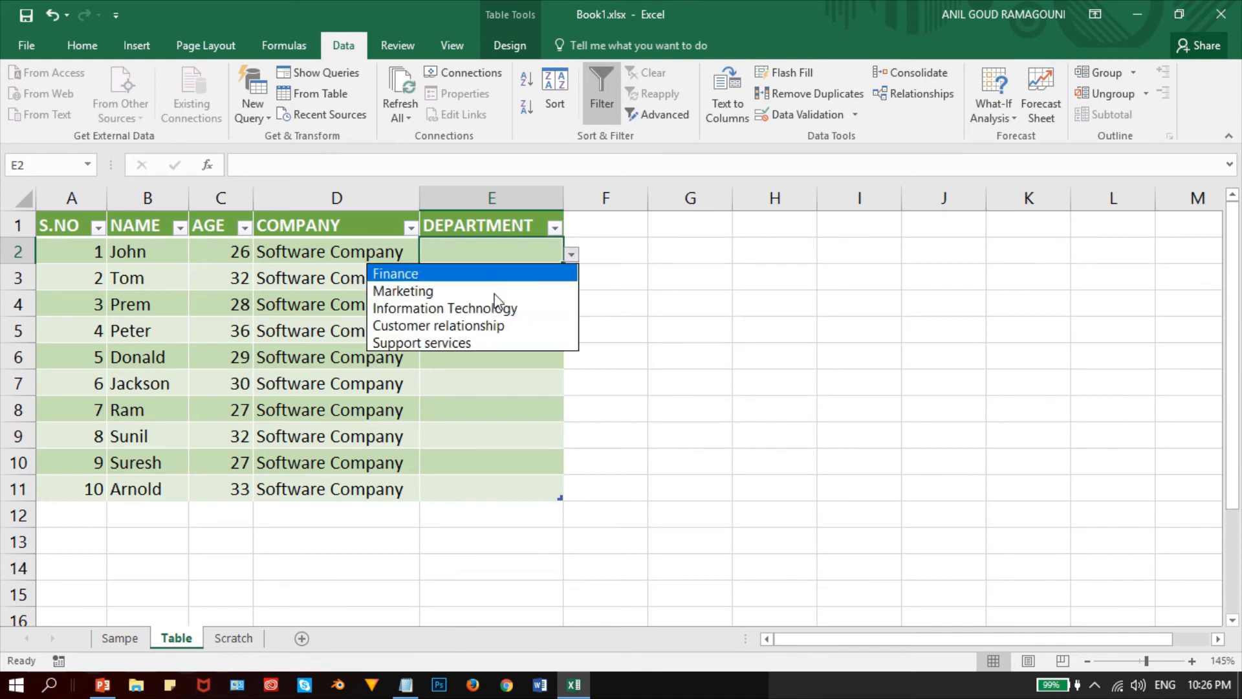
key("Escape")
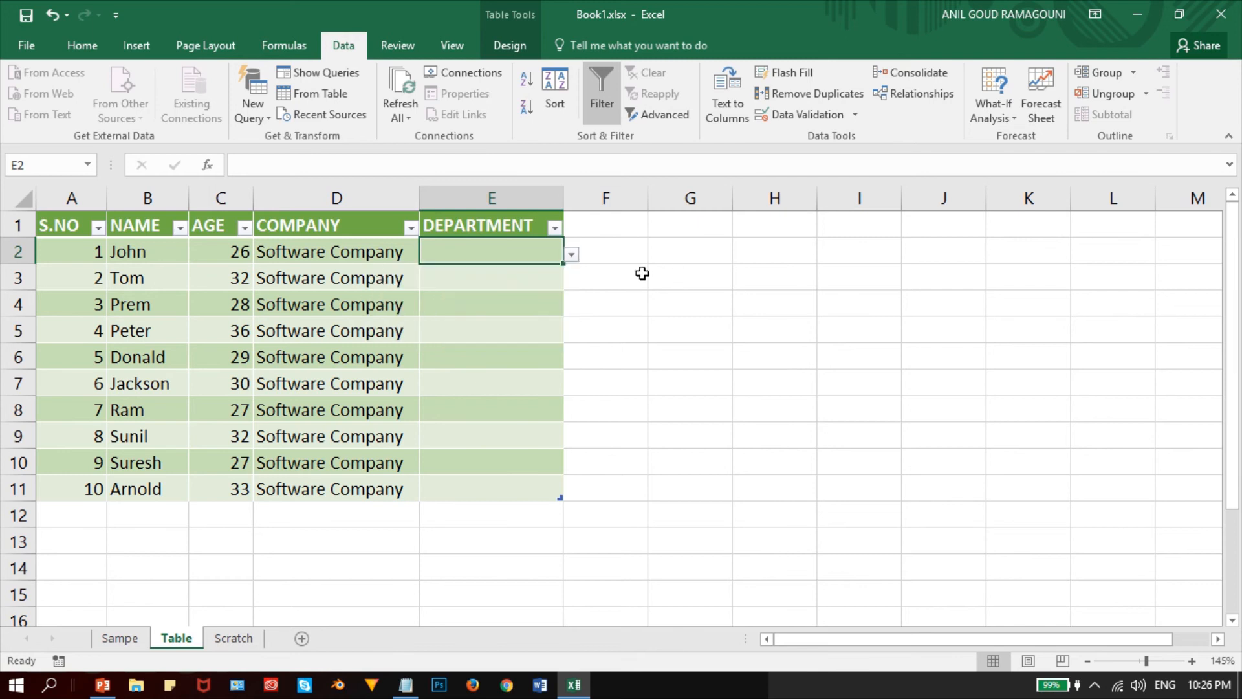
left_click(572, 255)
key("Escape")
left_click(514, 196)
left_click(628, 295)
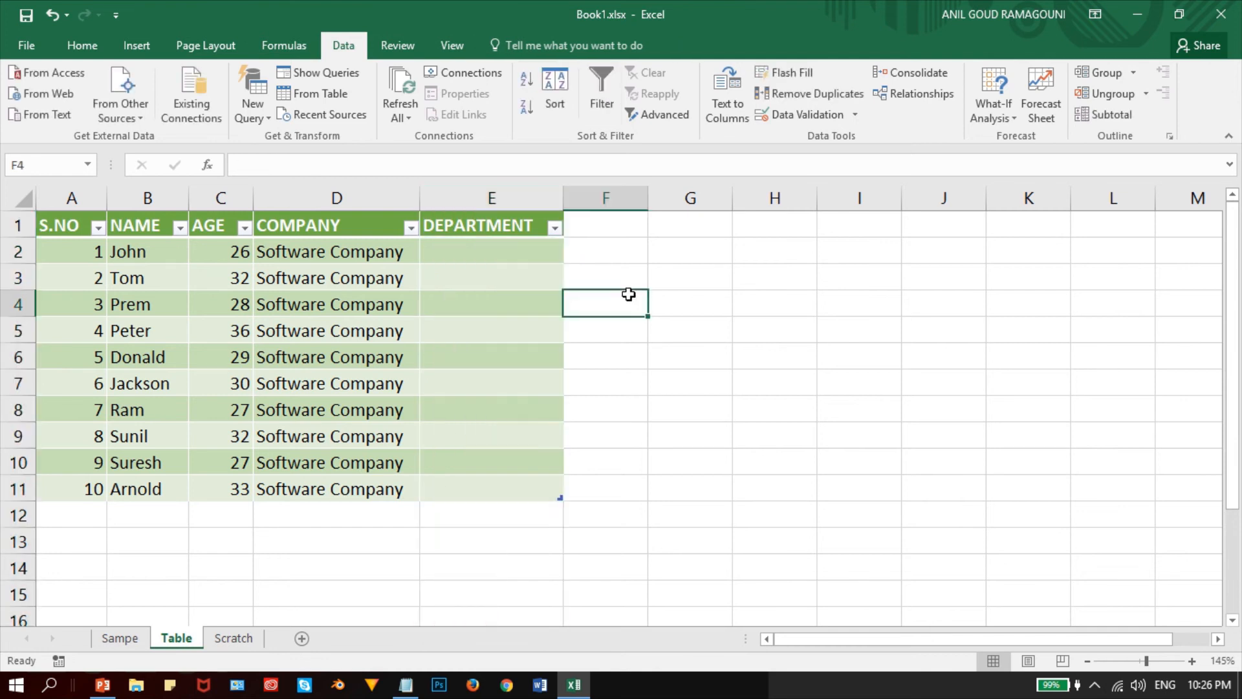
Fill the list validation from cell E2 down through E11 in the DEPARTMENT column
left_click(514, 246)
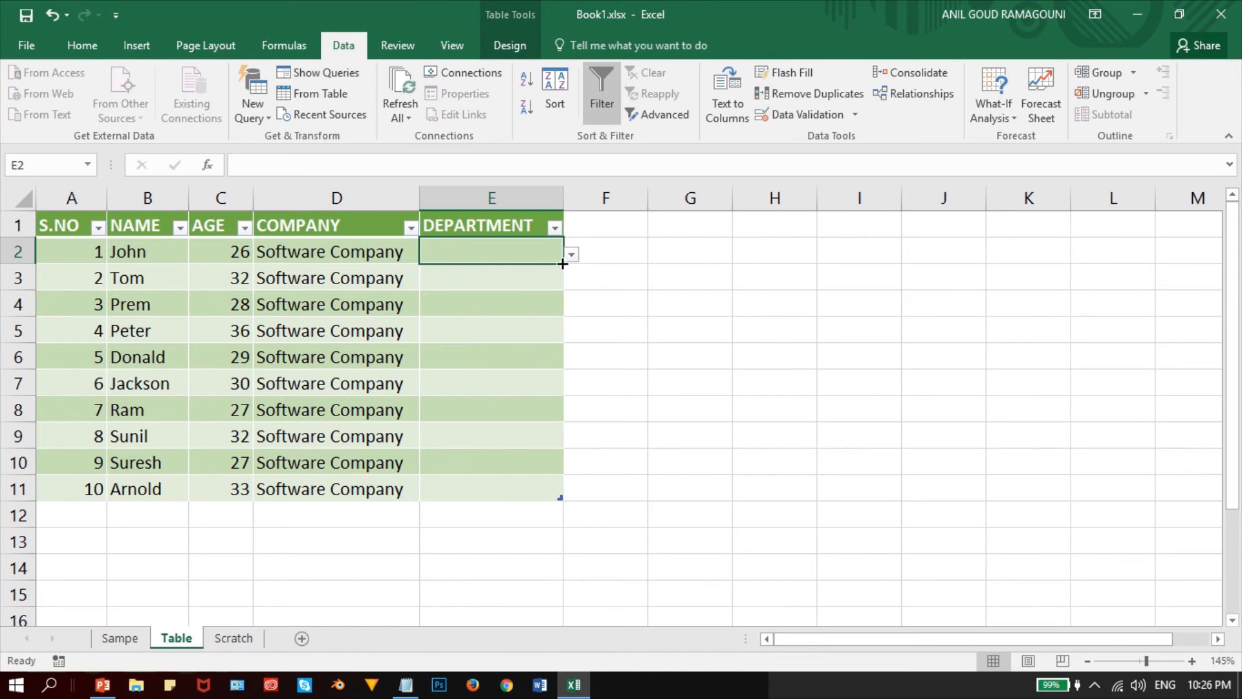
left_click_drag(563, 264, 557, 495)
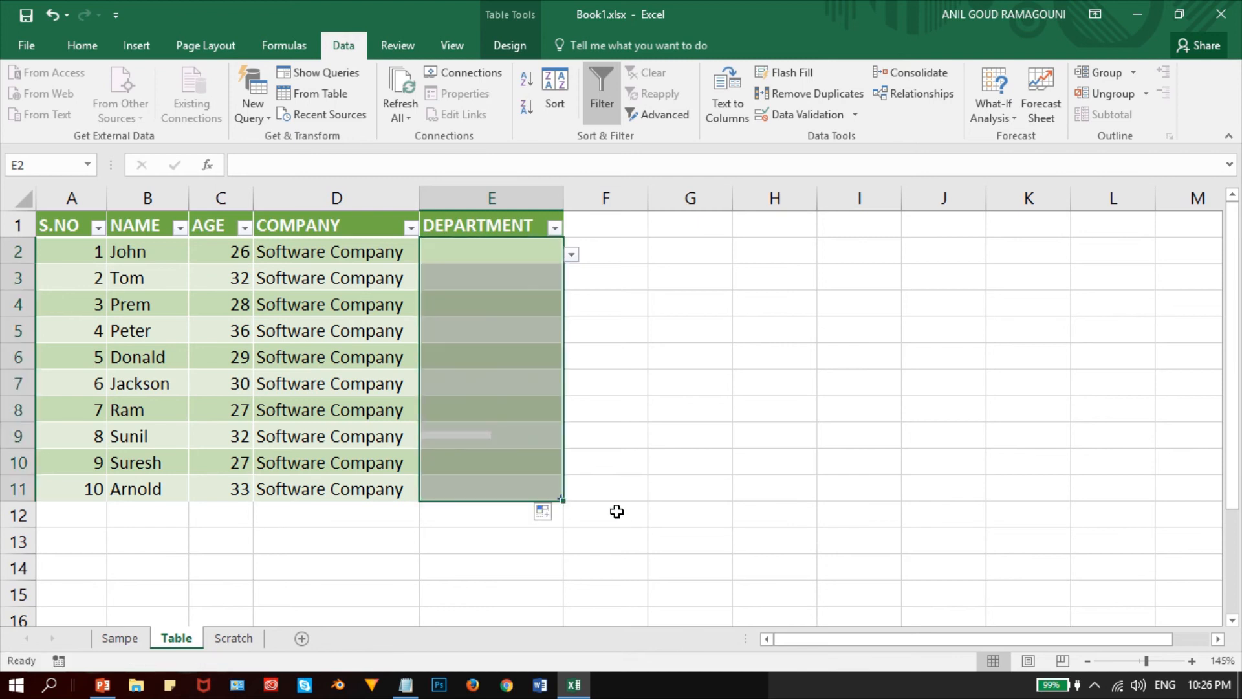
left_click(687, 477)
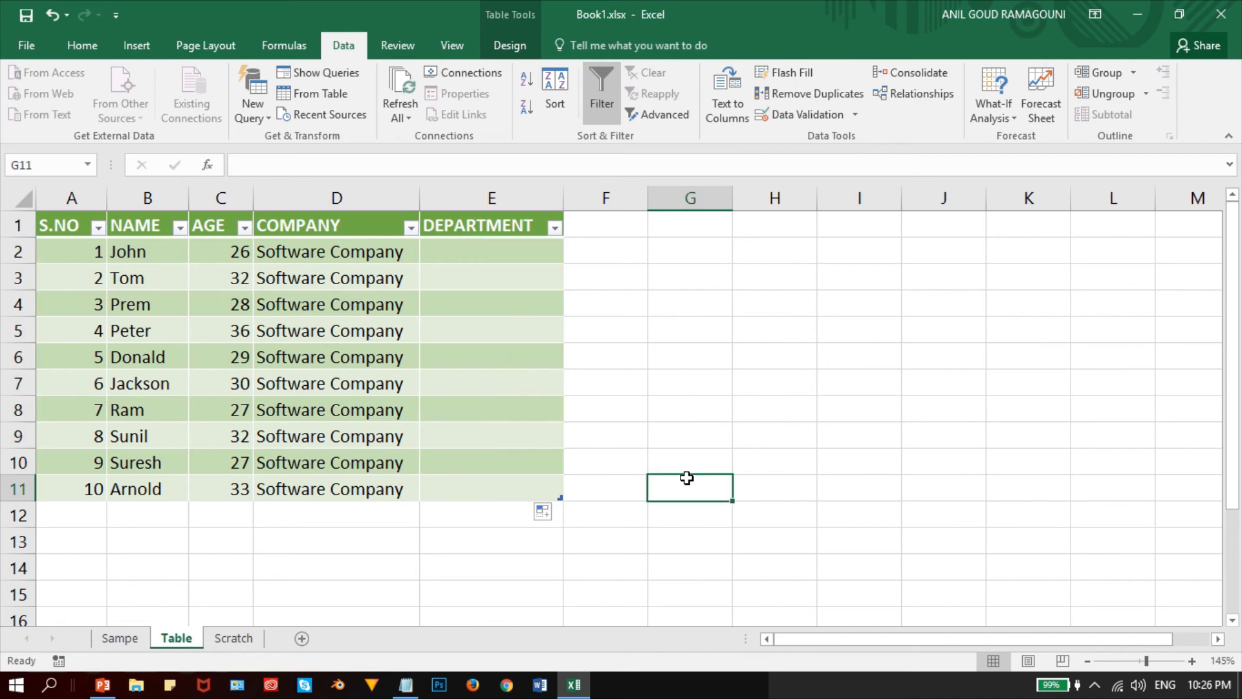
Check several DEPARTMENT cells between E3 and E8 for the drop-down arrow
left_click(534, 278)
left_click(526, 304)
left_click(515, 356)
left_click(507, 410)
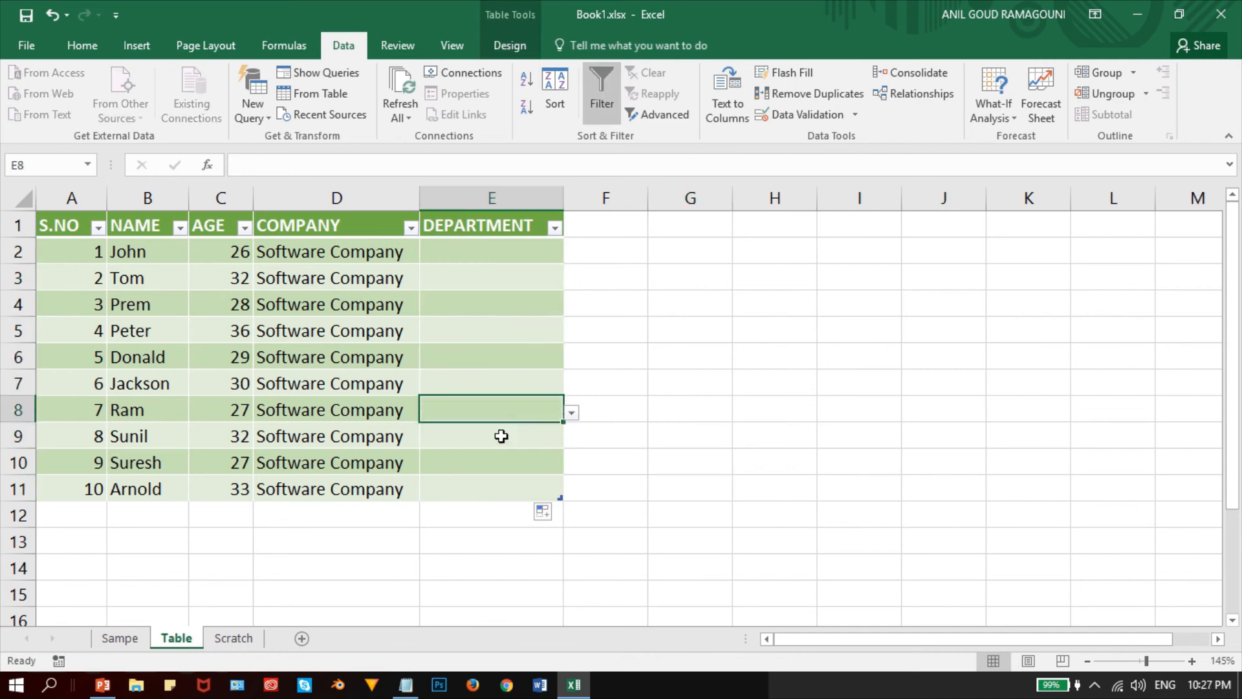
Add a new table row below row 11 and examine the drop-down choices in cell E12
left_click(478, 485)
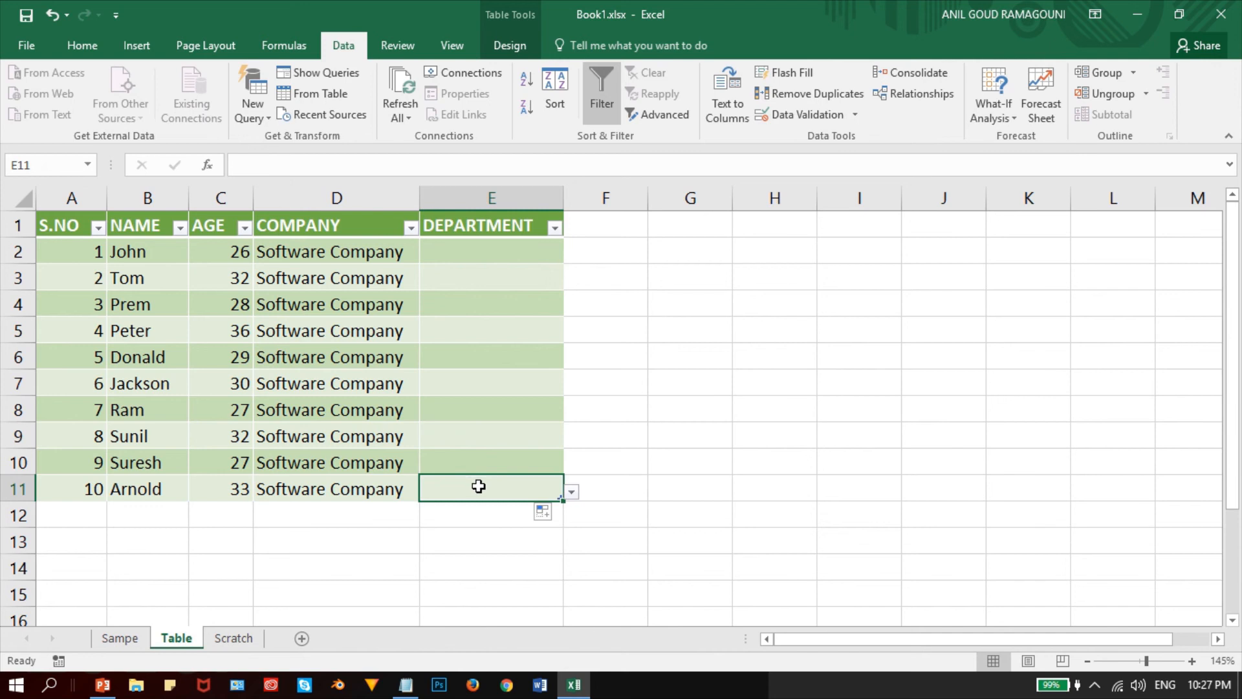
key("Tab")
key("Tab")
key("Tab")
key("Tab")
key("Tab")
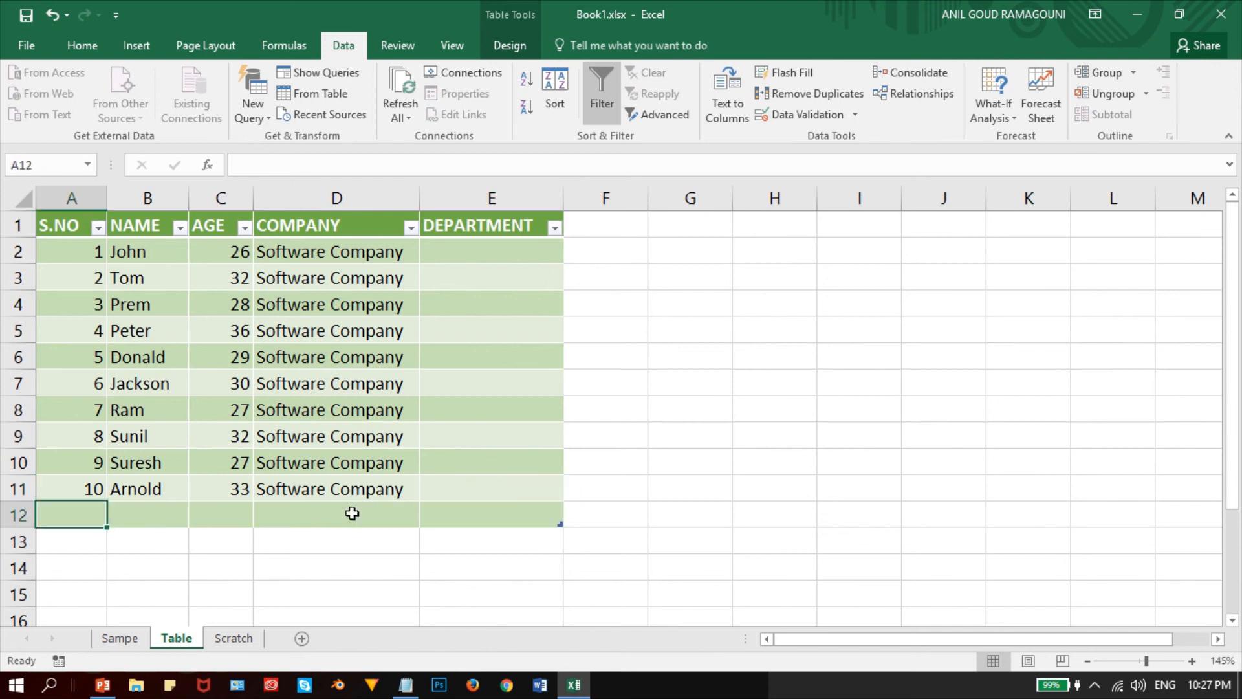
left_click(574, 518)
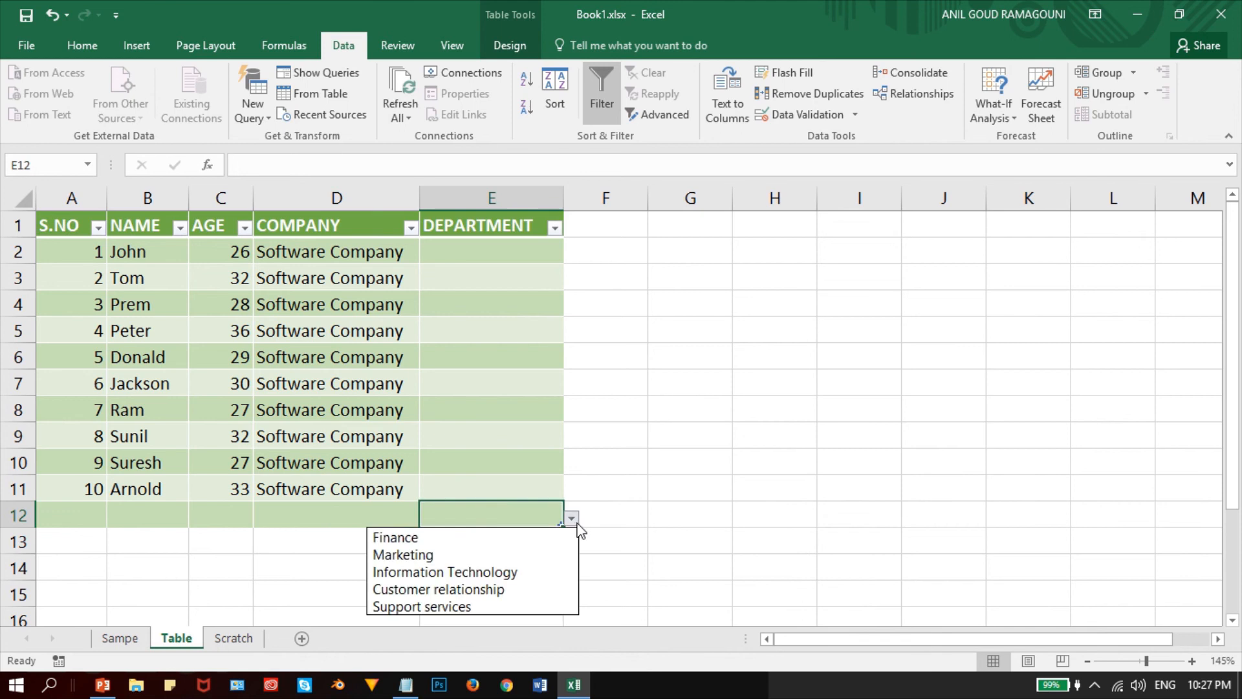
key("Escape")
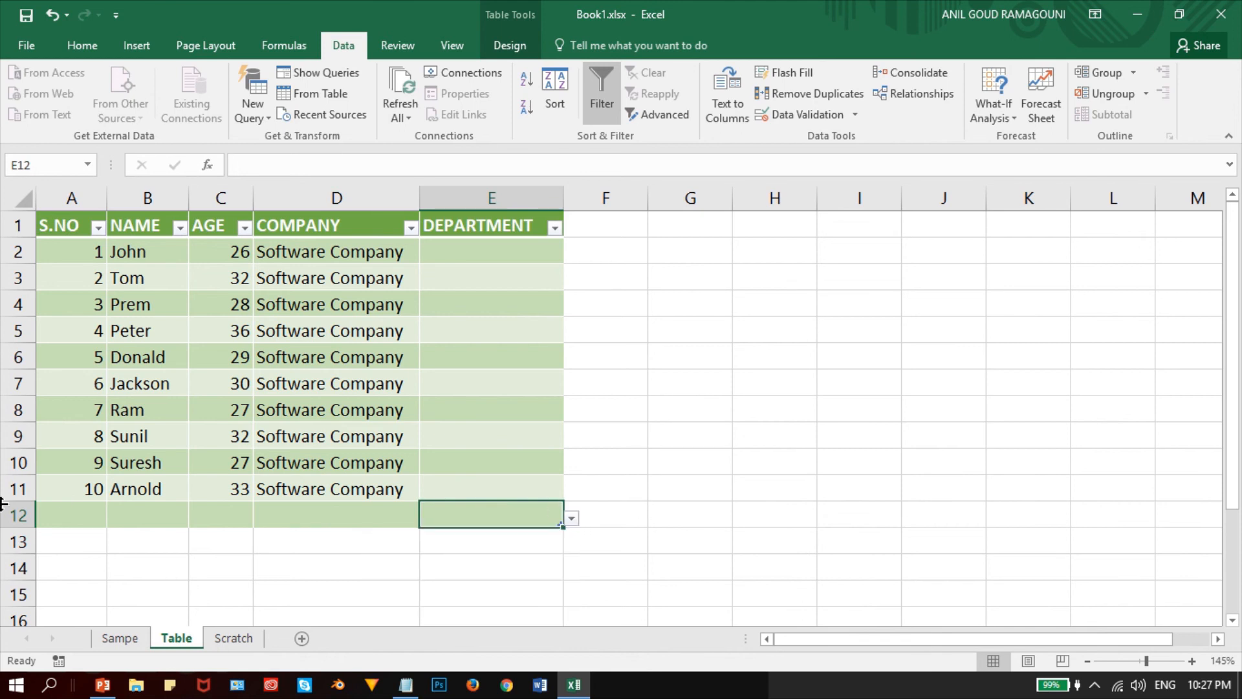
Delete the empty row 12 from the Table sheet
left_click(10, 515)
key("ctrl+minus")
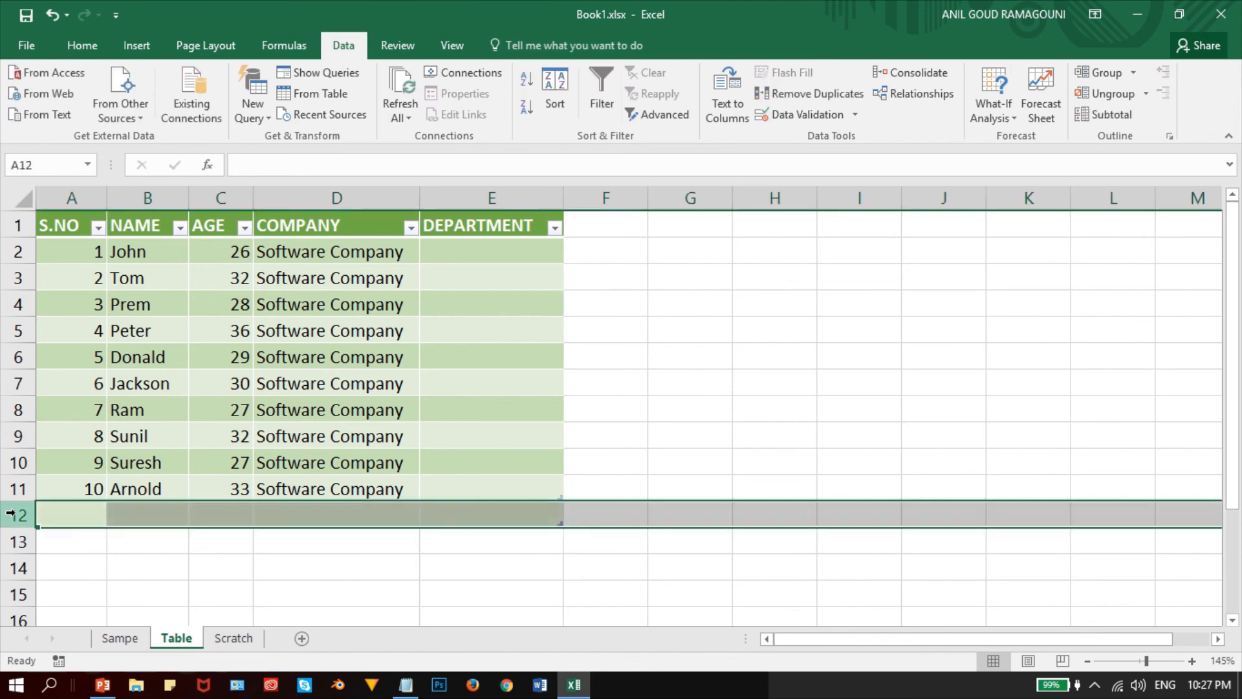
left_click(698, 320)
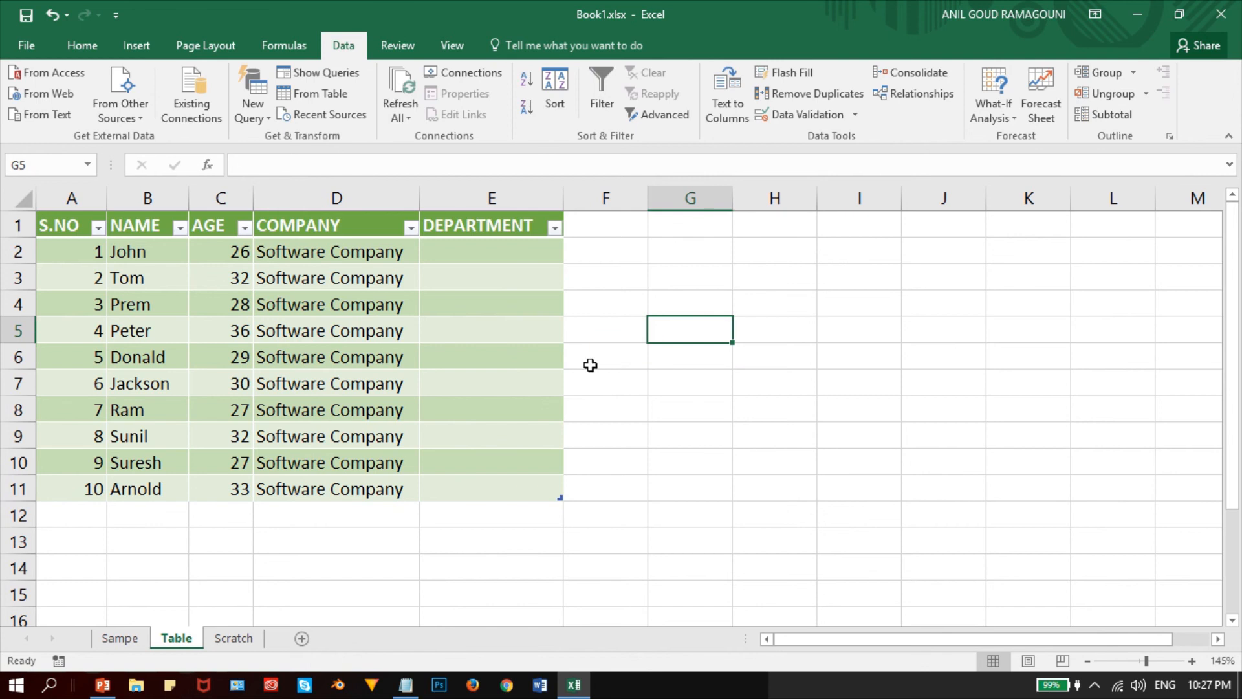
From the DEPARTMENT drop-down lists, choose Marketing for cell E2 and Information Technology for cell E3
left_click(516, 253)
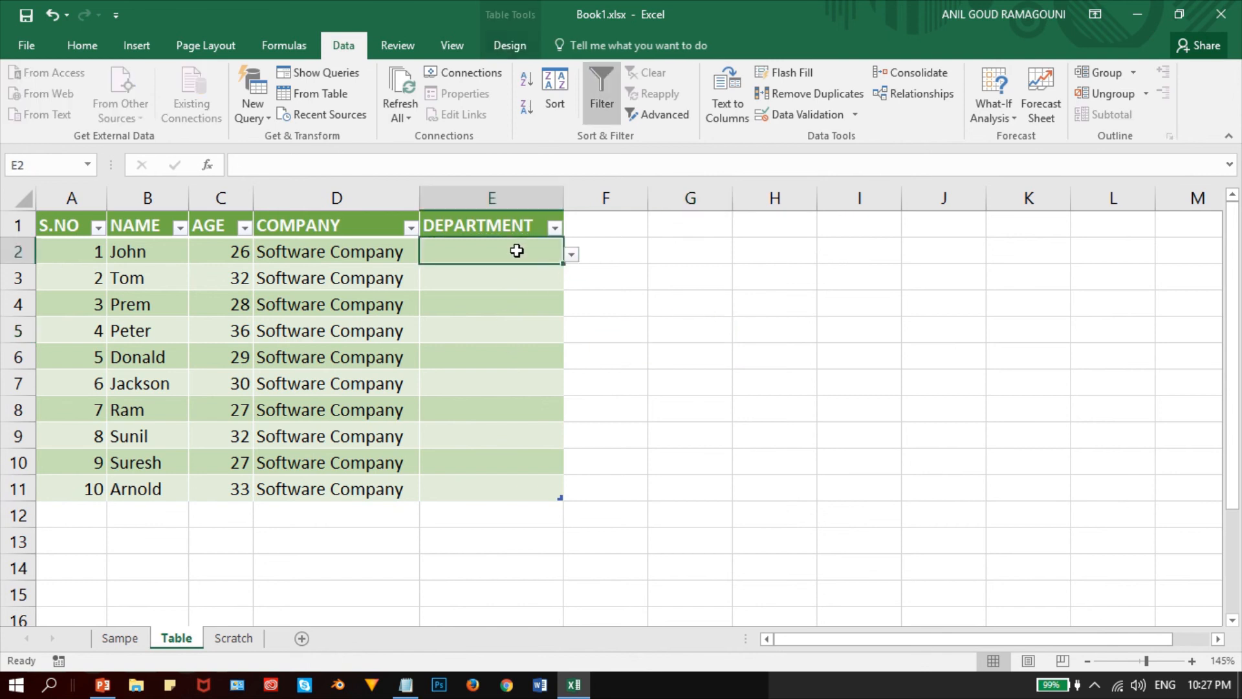
left_click(572, 255)
left_click(524, 288)
left_click(515, 281)
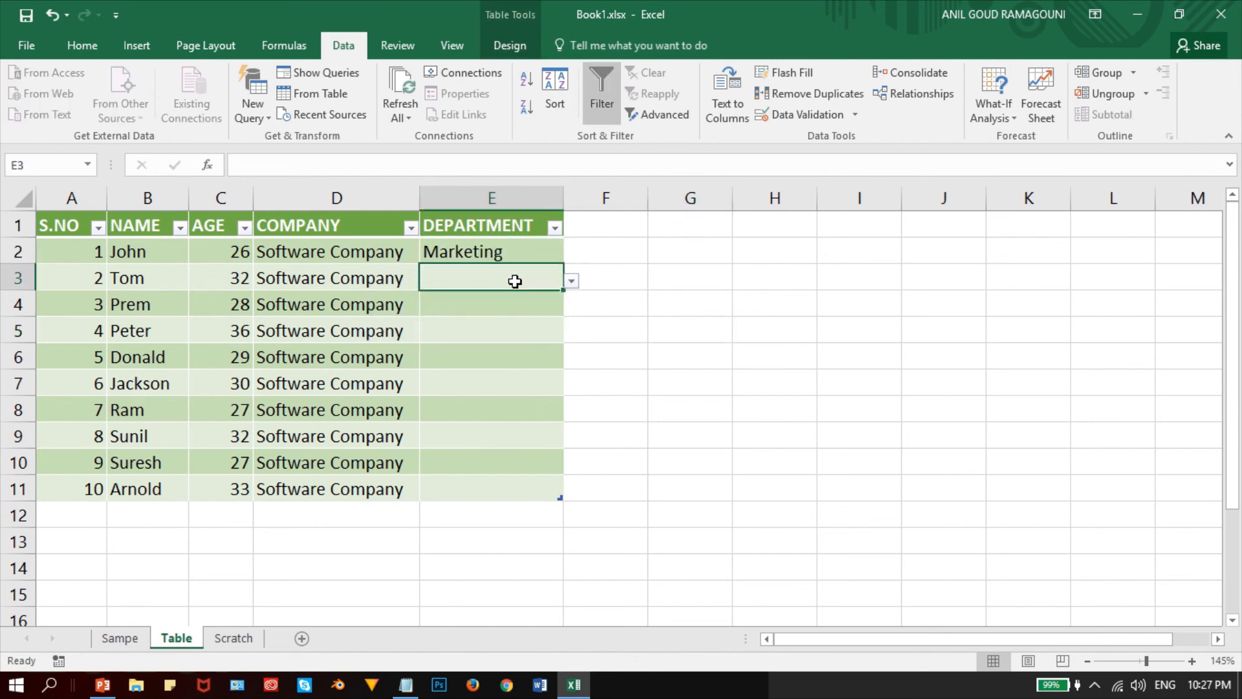
left_click(573, 282)
left_click(510, 330)
left_click(510, 307)
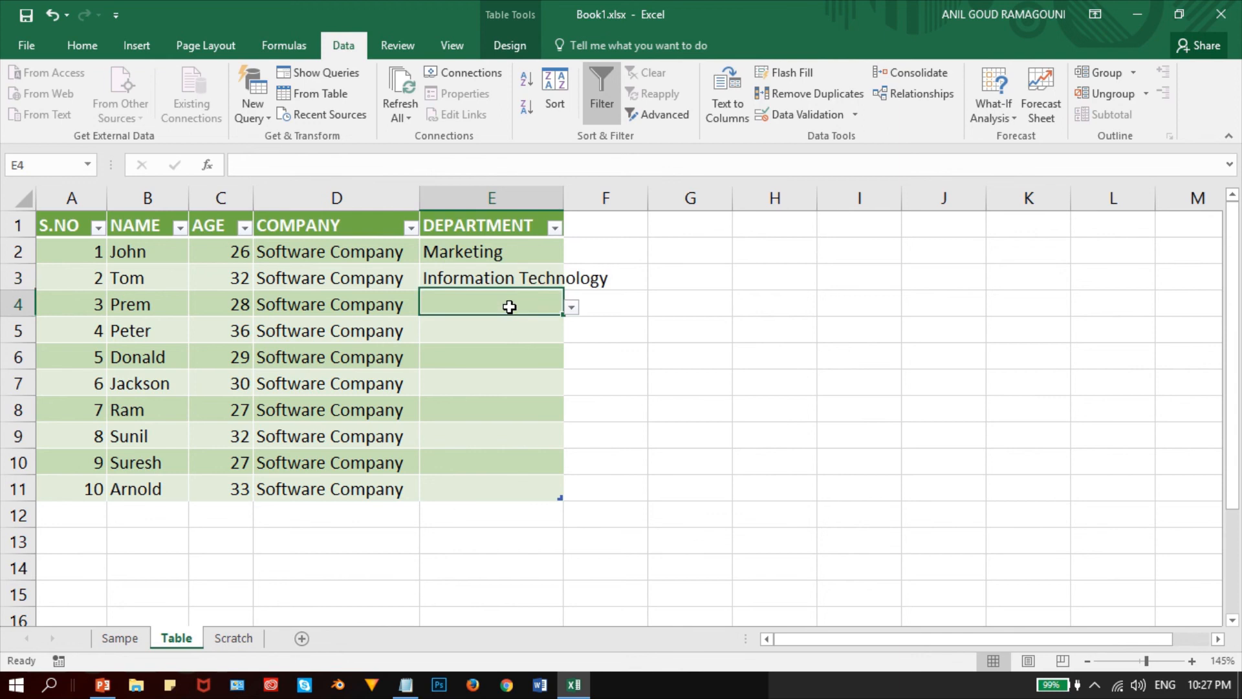
From the DEPARTMENT drop-down lists, choose Customer relationship for cell E4 and Finance for cell E5
left_click(572, 310)
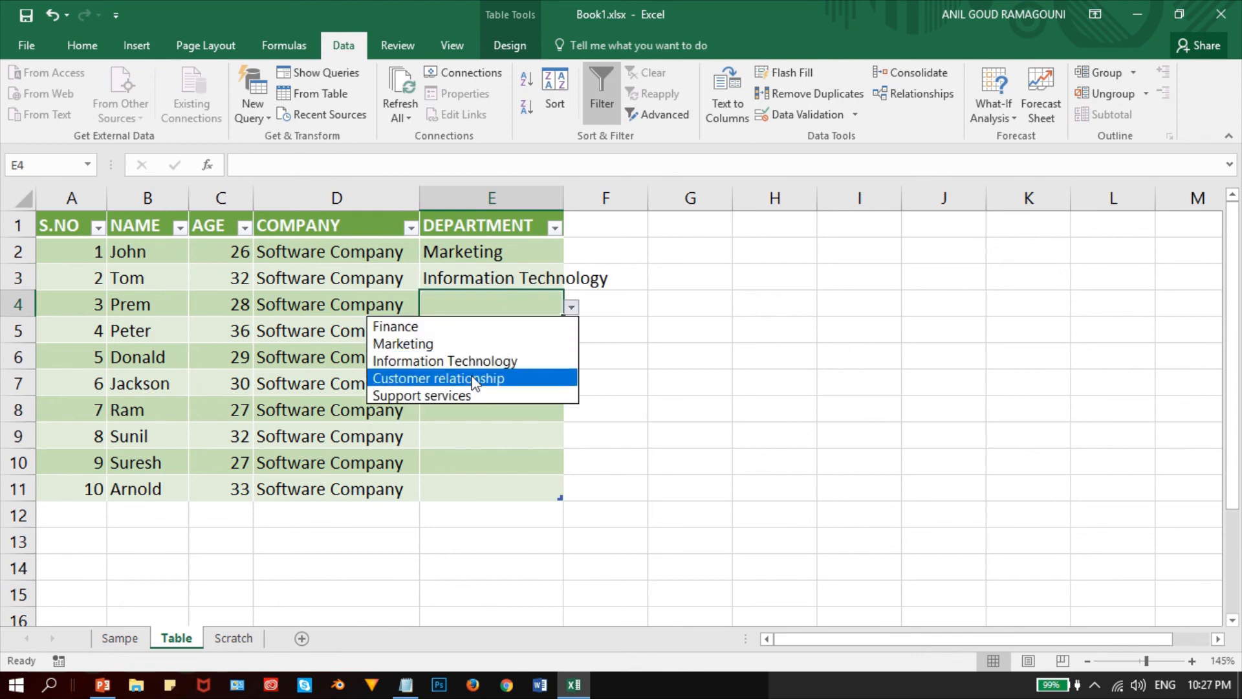
left_click(478, 377)
left_click(483, 336)
left_click(571, 334)
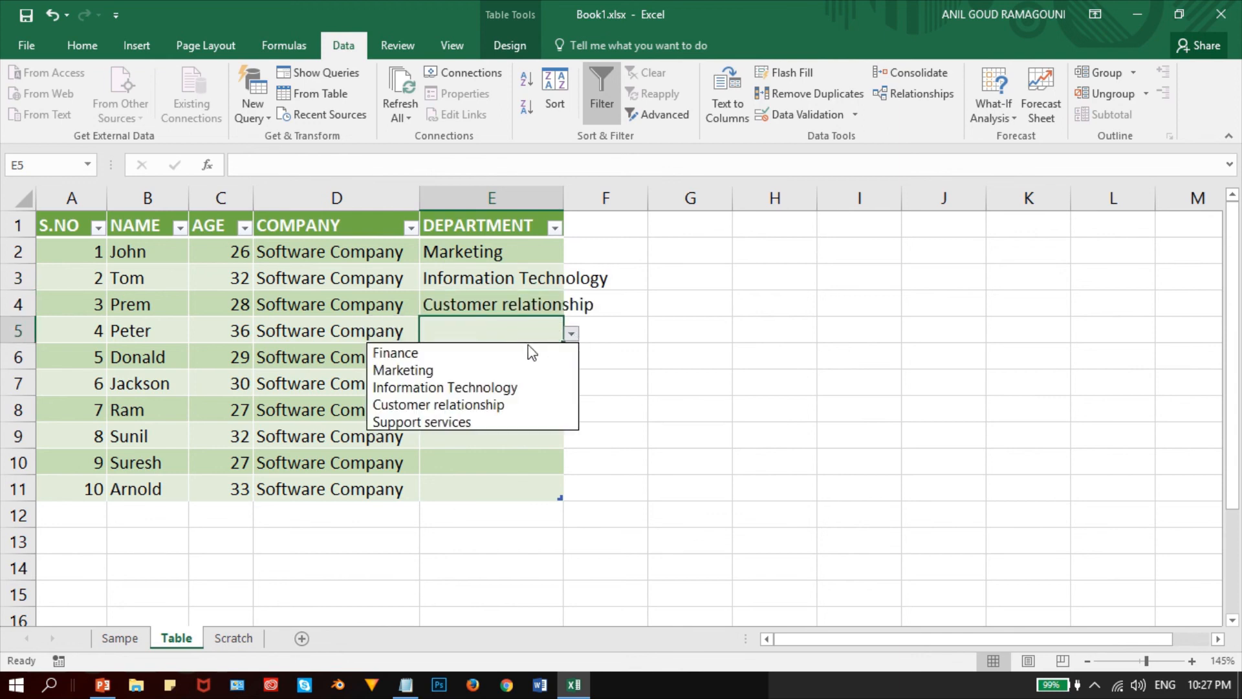
left_click(515, 350)
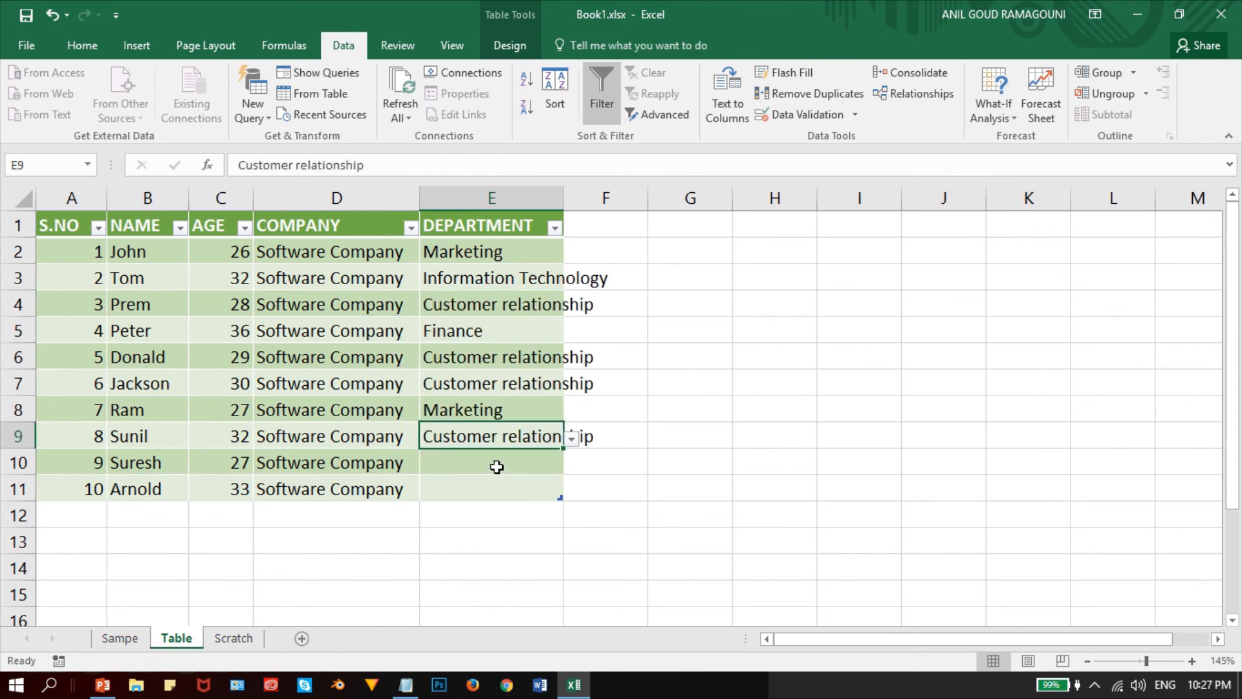
From the DEPARTMENT drop-down lists, choose Support services for cell E10 and Information Technology for cell E11
left_click(497, 466)
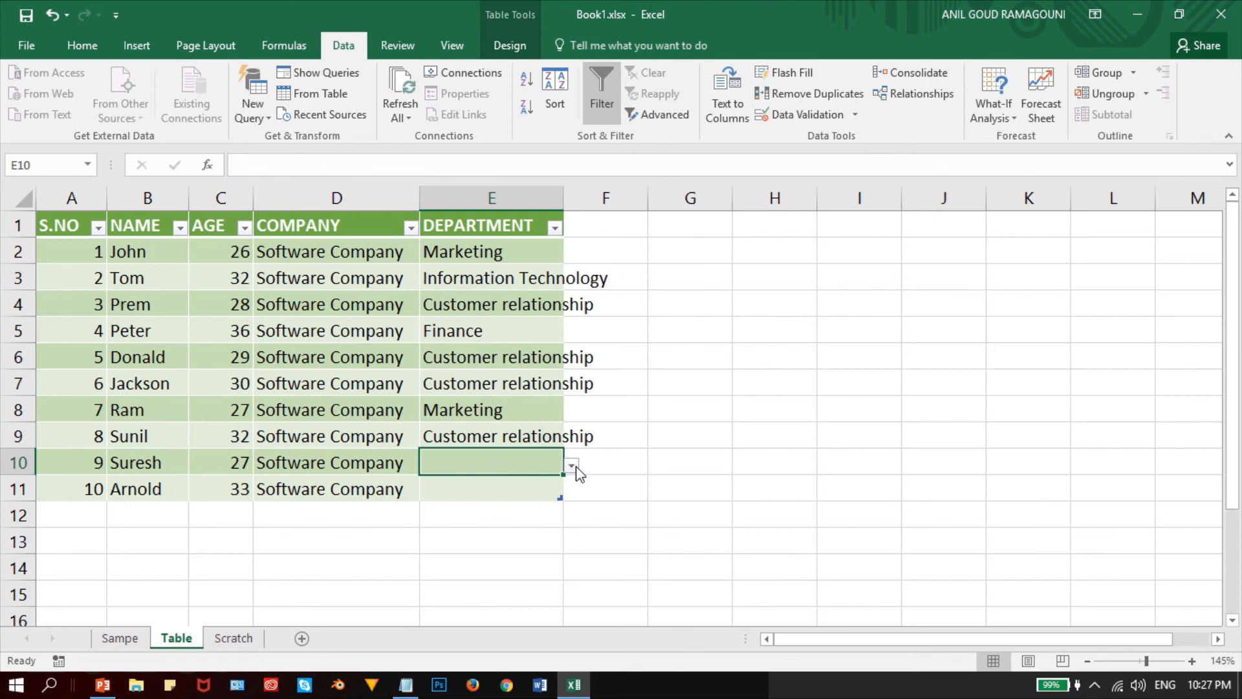
left_click(571, 465)
left_click(473, 553)
left_click(488, 493)
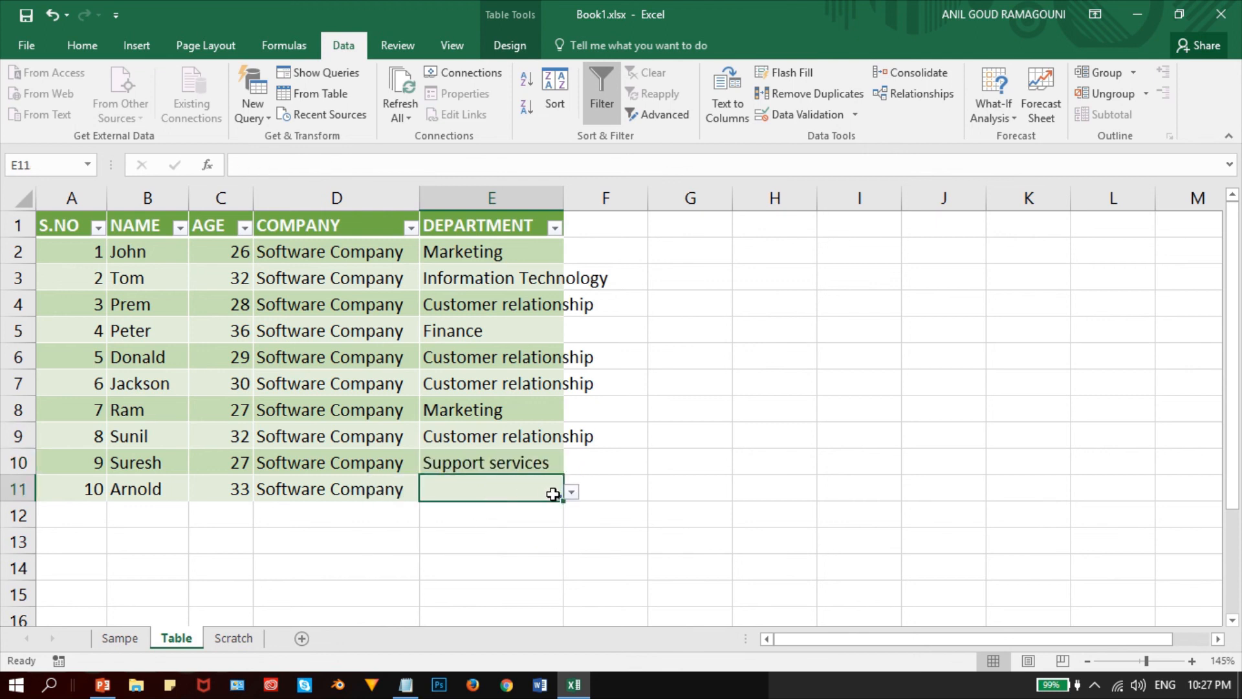
left_click(571, 491)
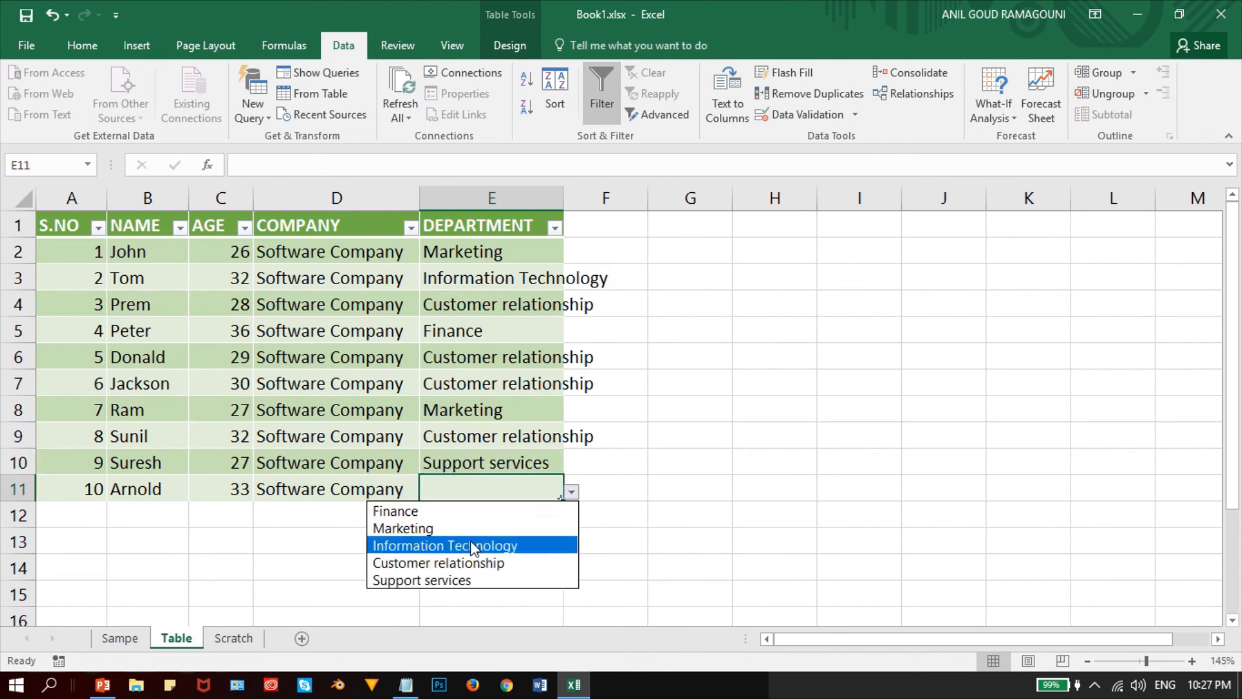
left_click(471, 545)
AutoFit the width of column E to its longest department entry and deselect the table
double_click(563, 198)
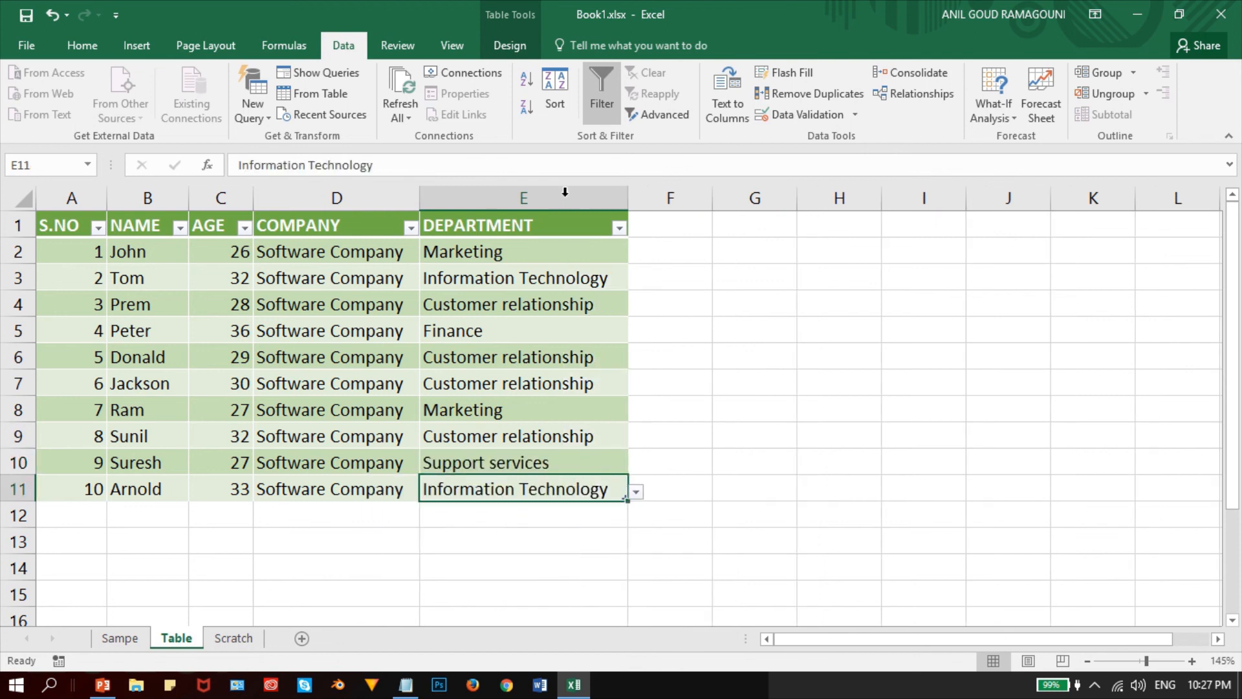
left_click(704, 363)
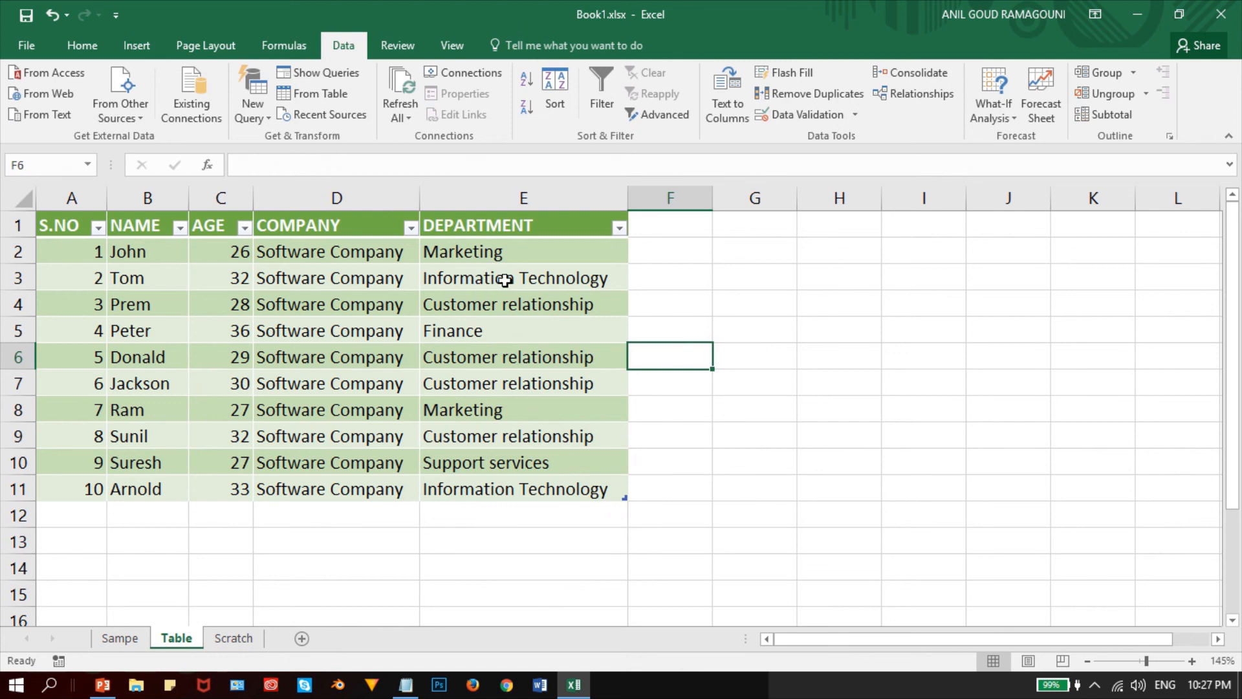
left_click(550, 250)
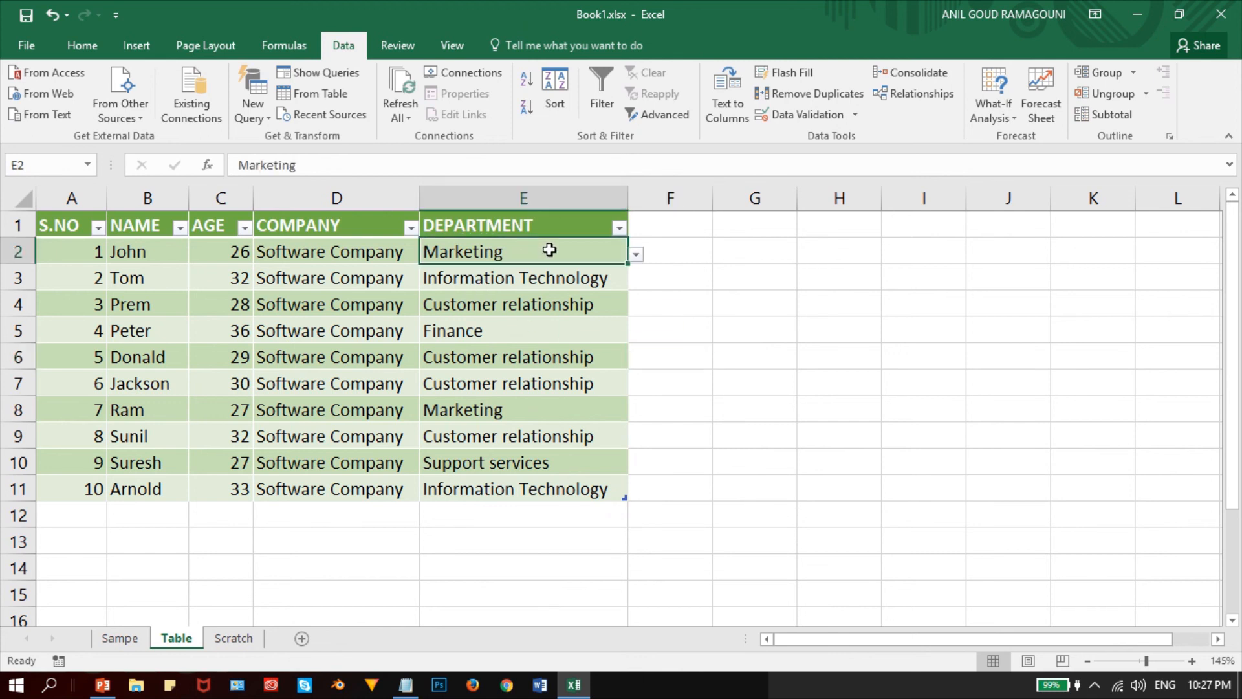
left_click(506, 313)
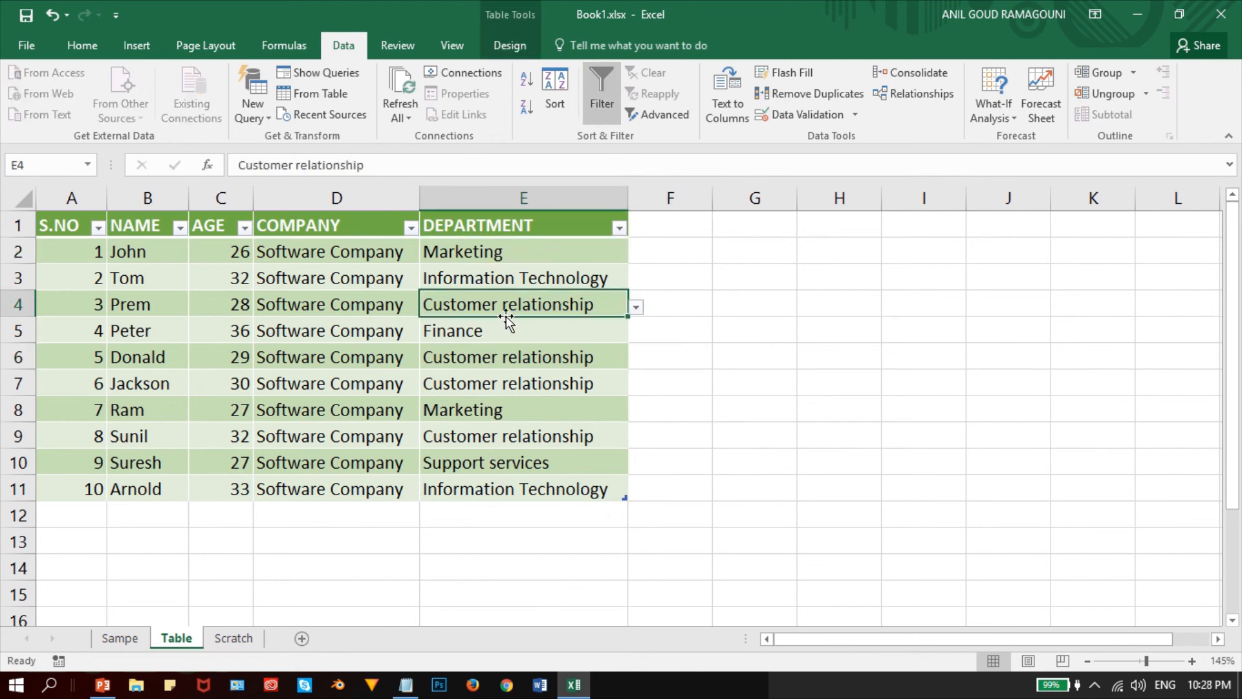
left_click(482, 247)
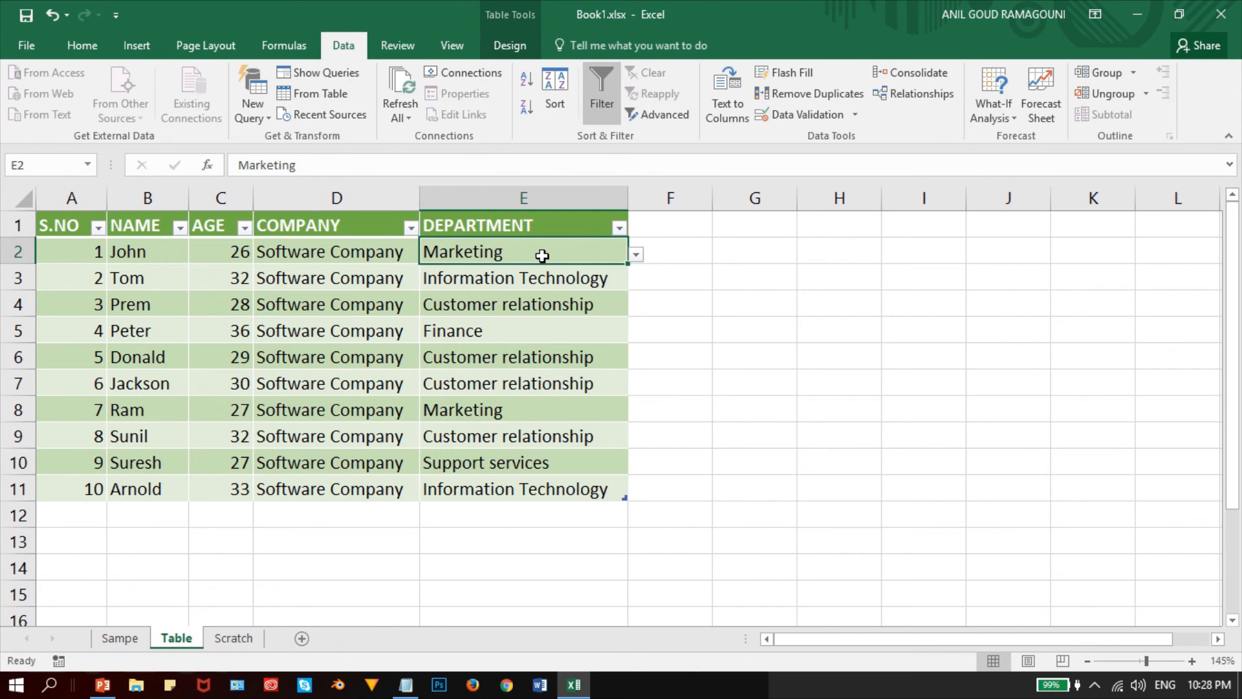
key("ctrl+Down")
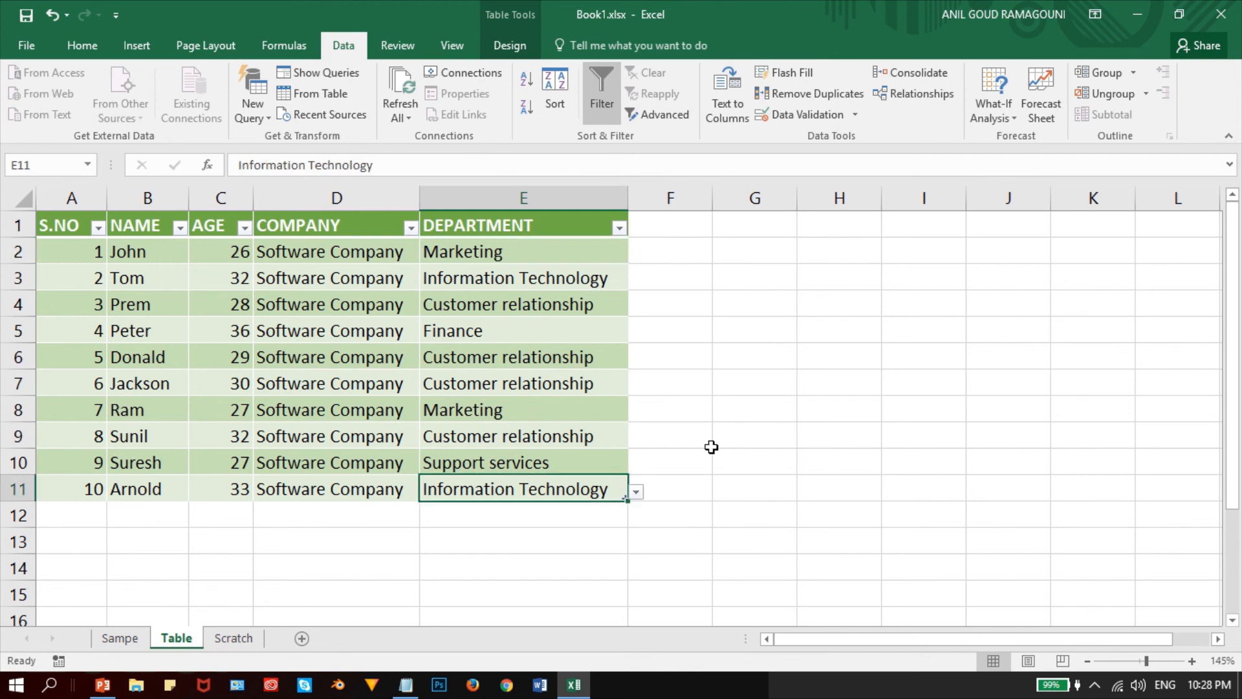